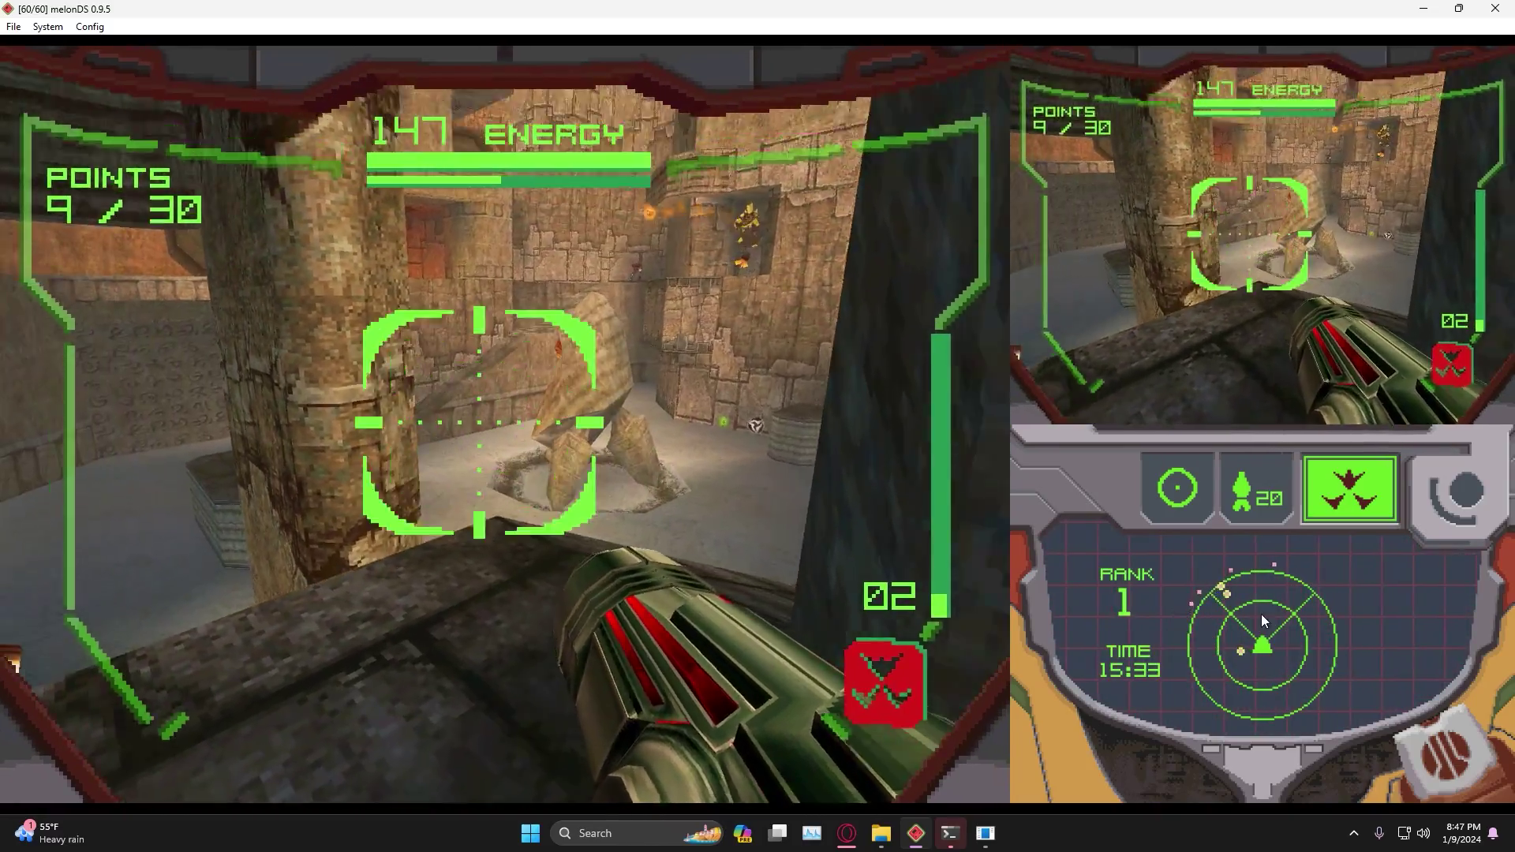
left_click_drag(1262, 614, 1090, 599)
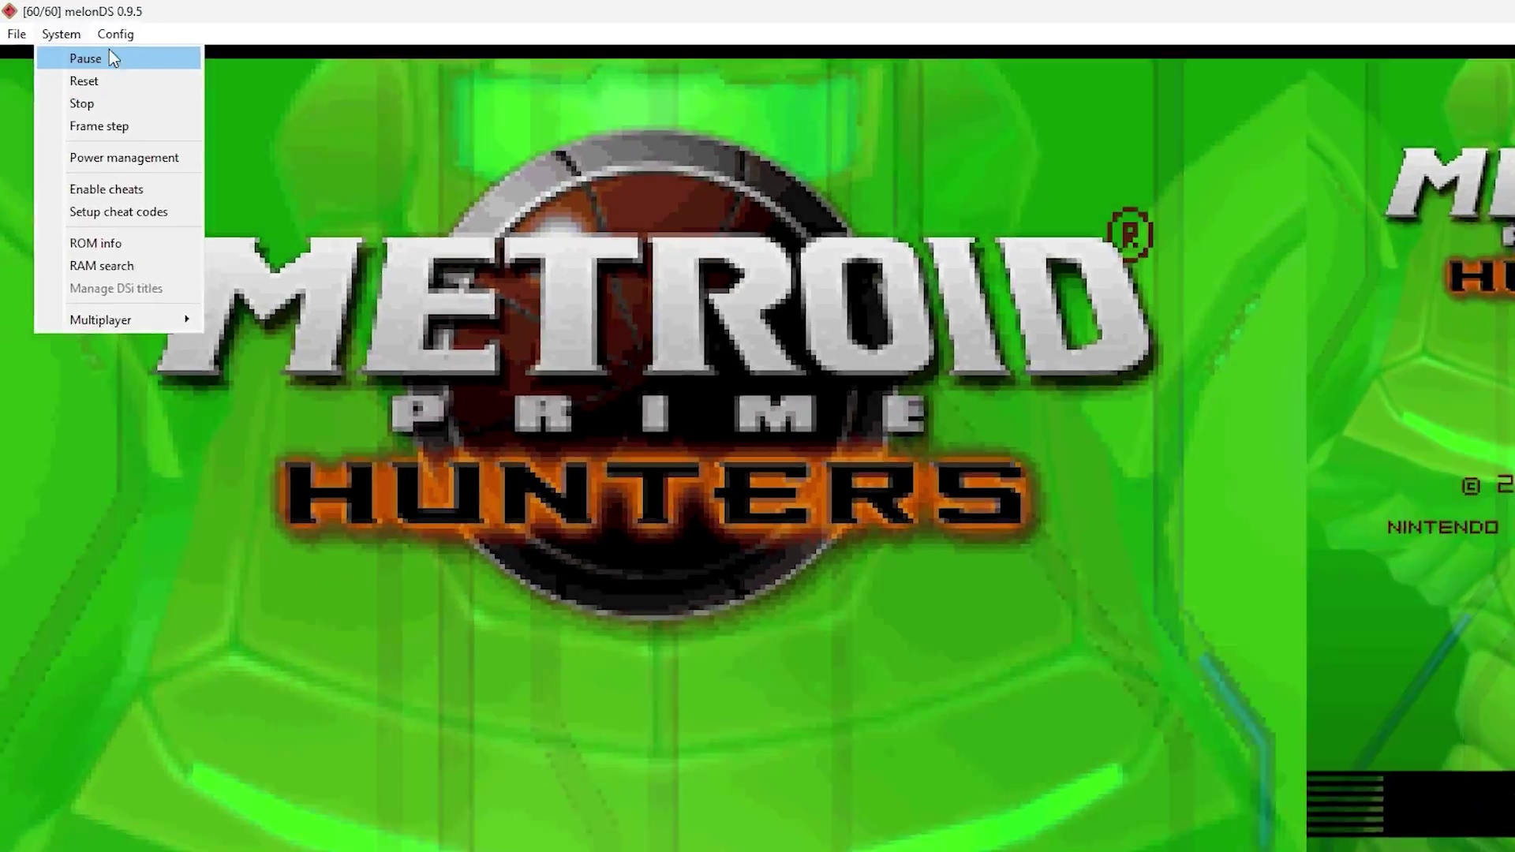
Open the emulator settings and show the DS-mode options.
mouse_move(115, 35)
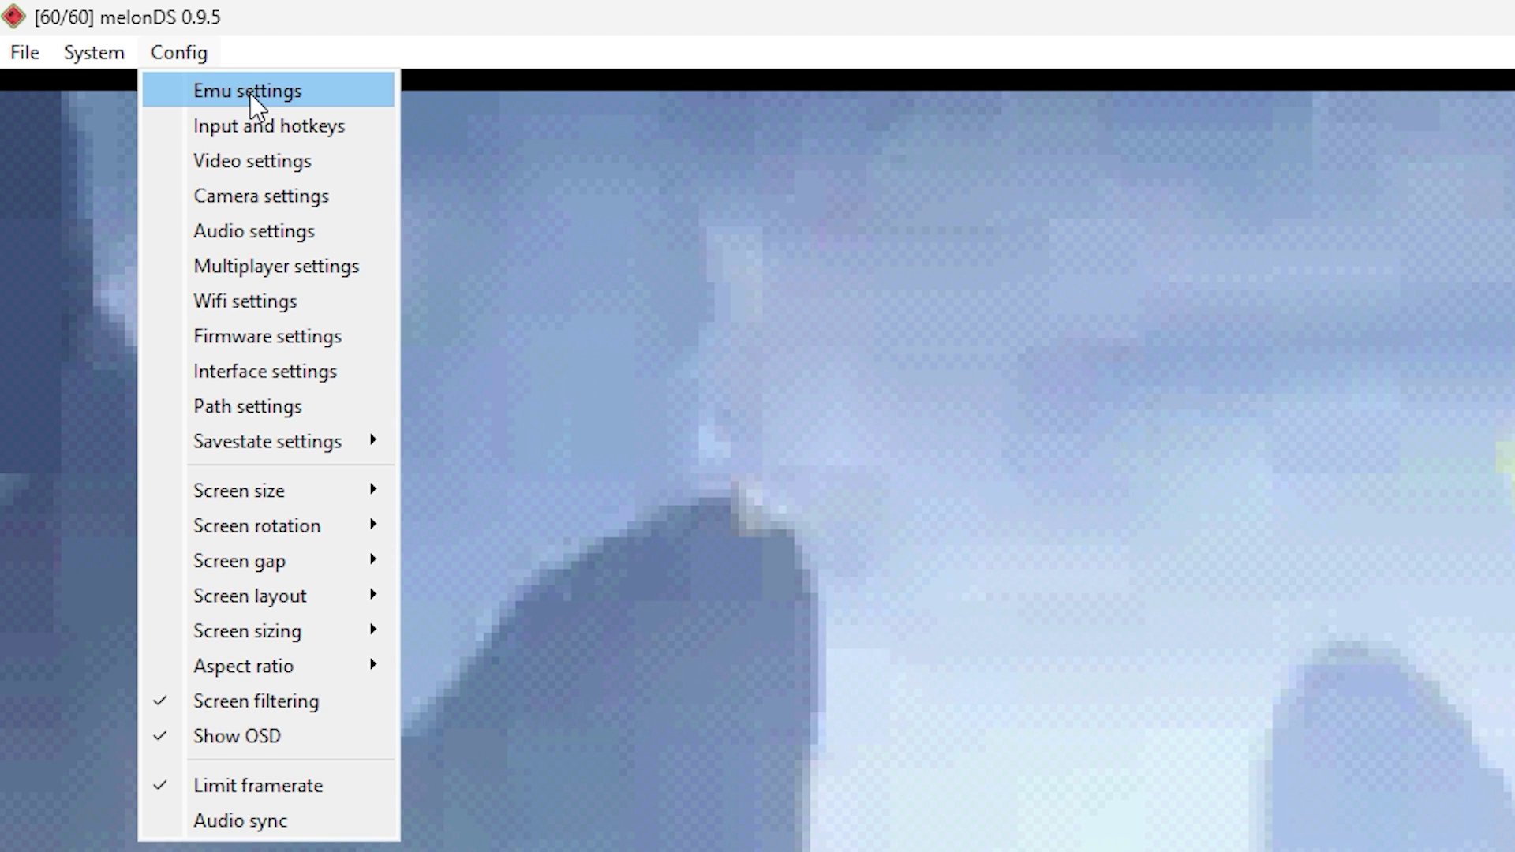
left_click(250, 93)
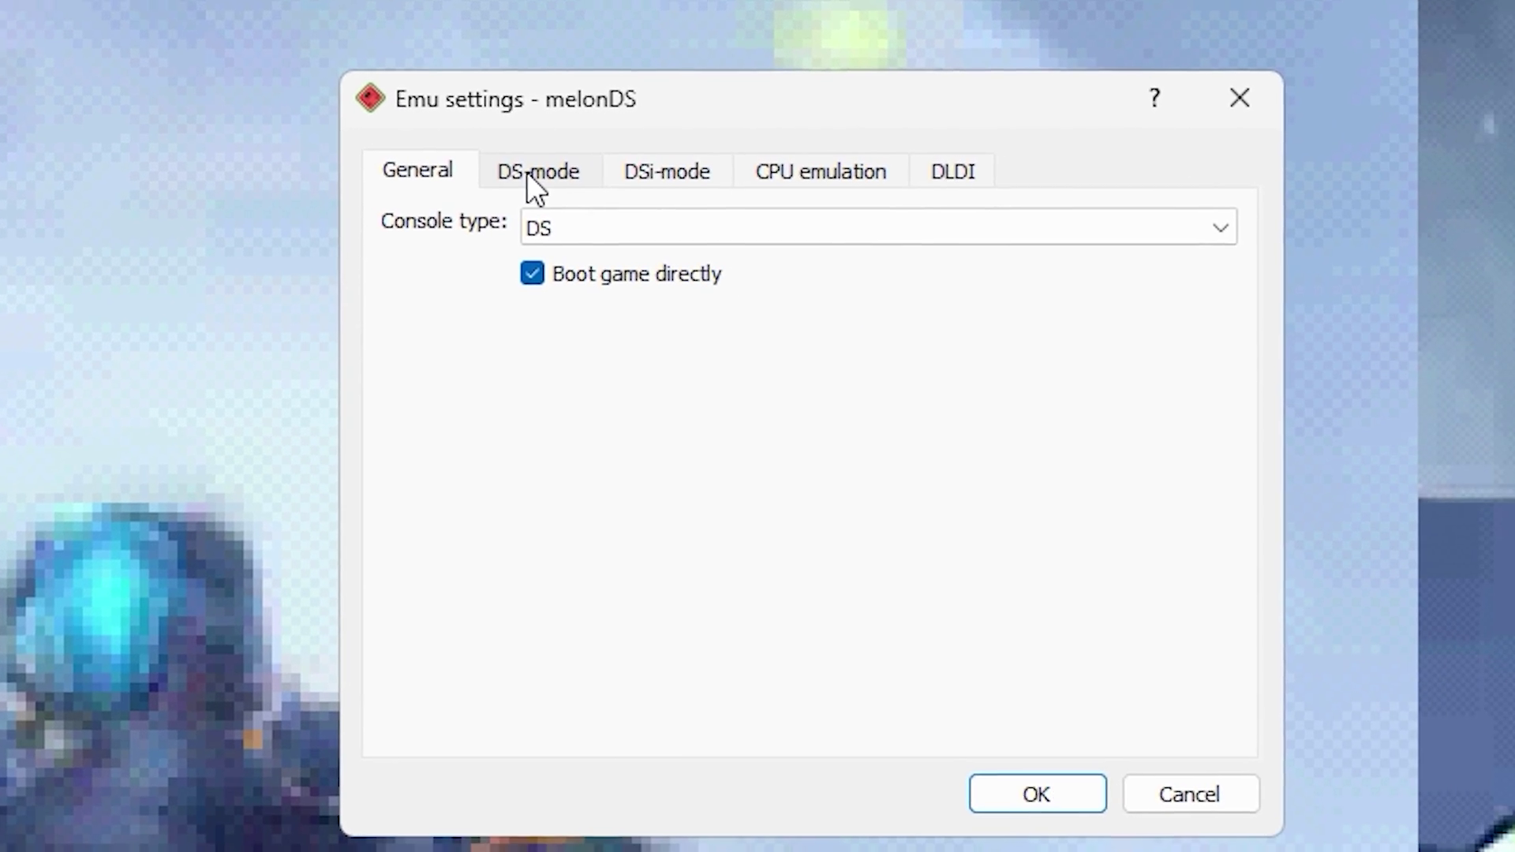
left_click(524, 189)
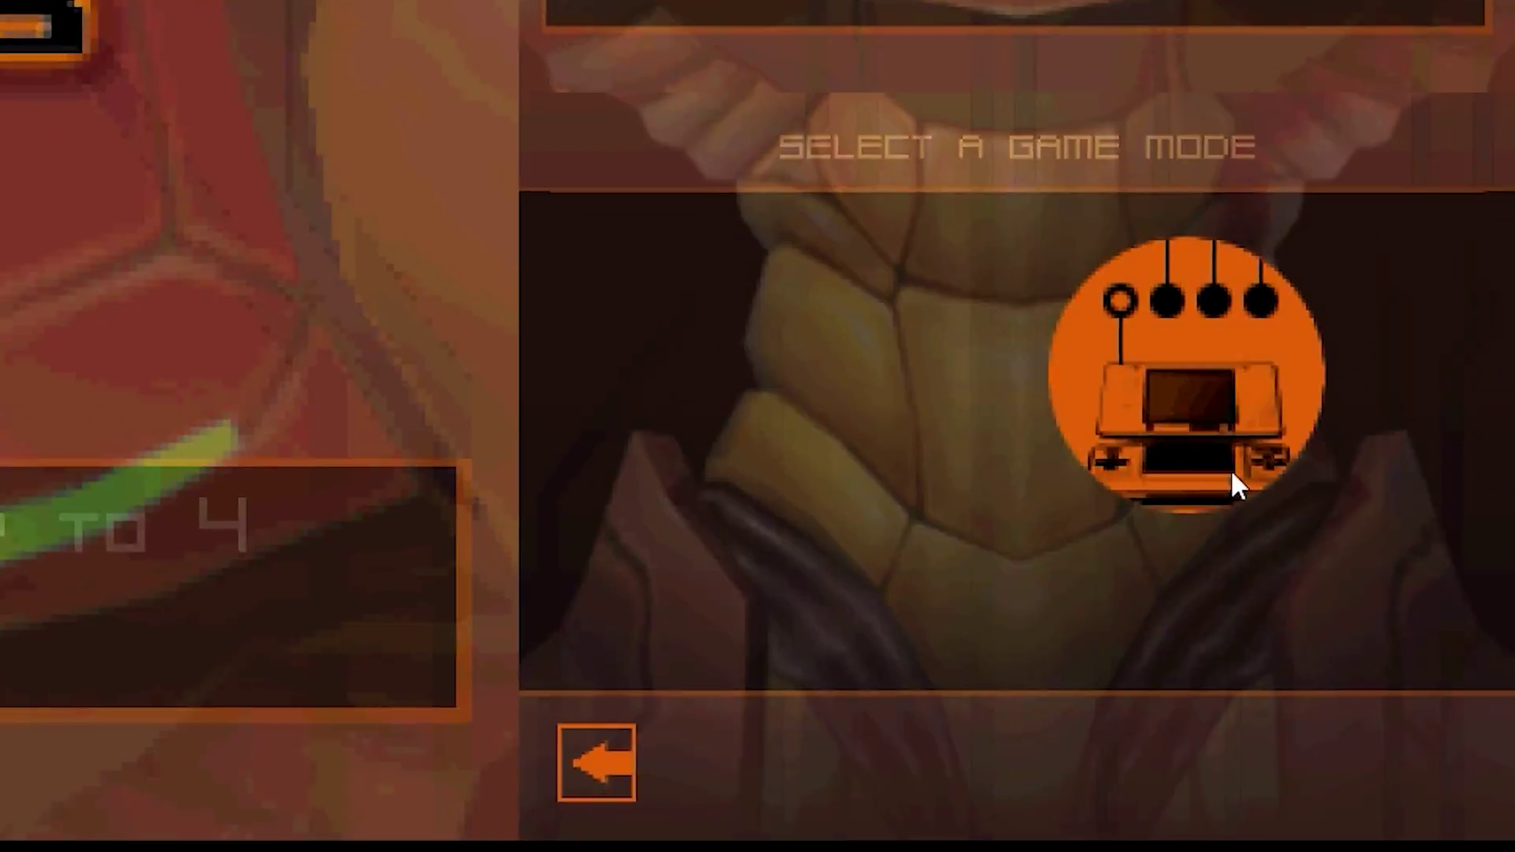
Go to multiplayer's Nintendo Wi-Fi Connection, start the Wi-Fi configuration and open the Connection 1 settings.
left_click(1234, 484)
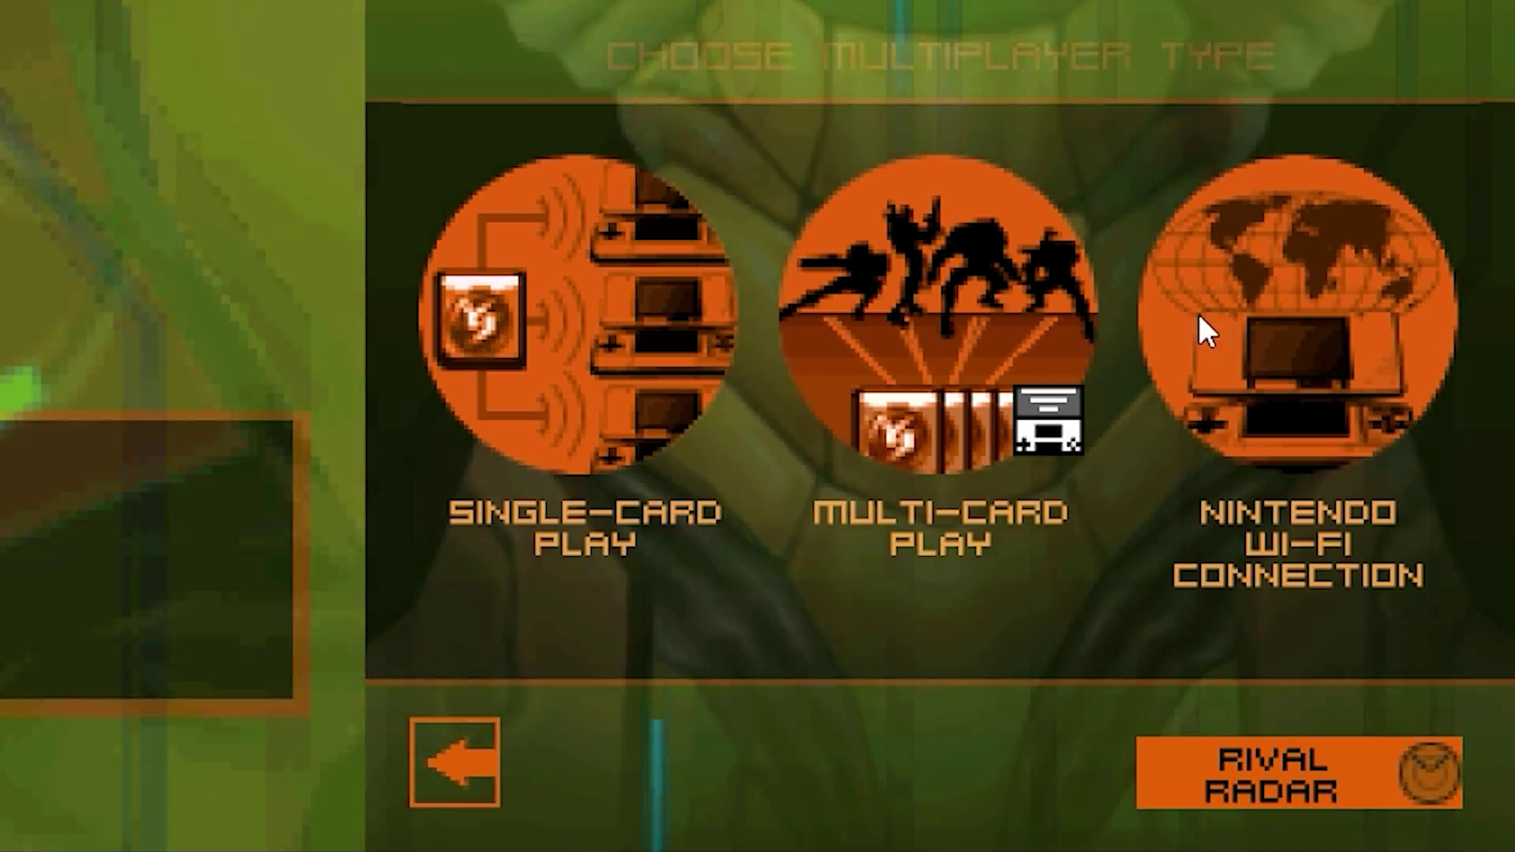
left_click(1267, 327)
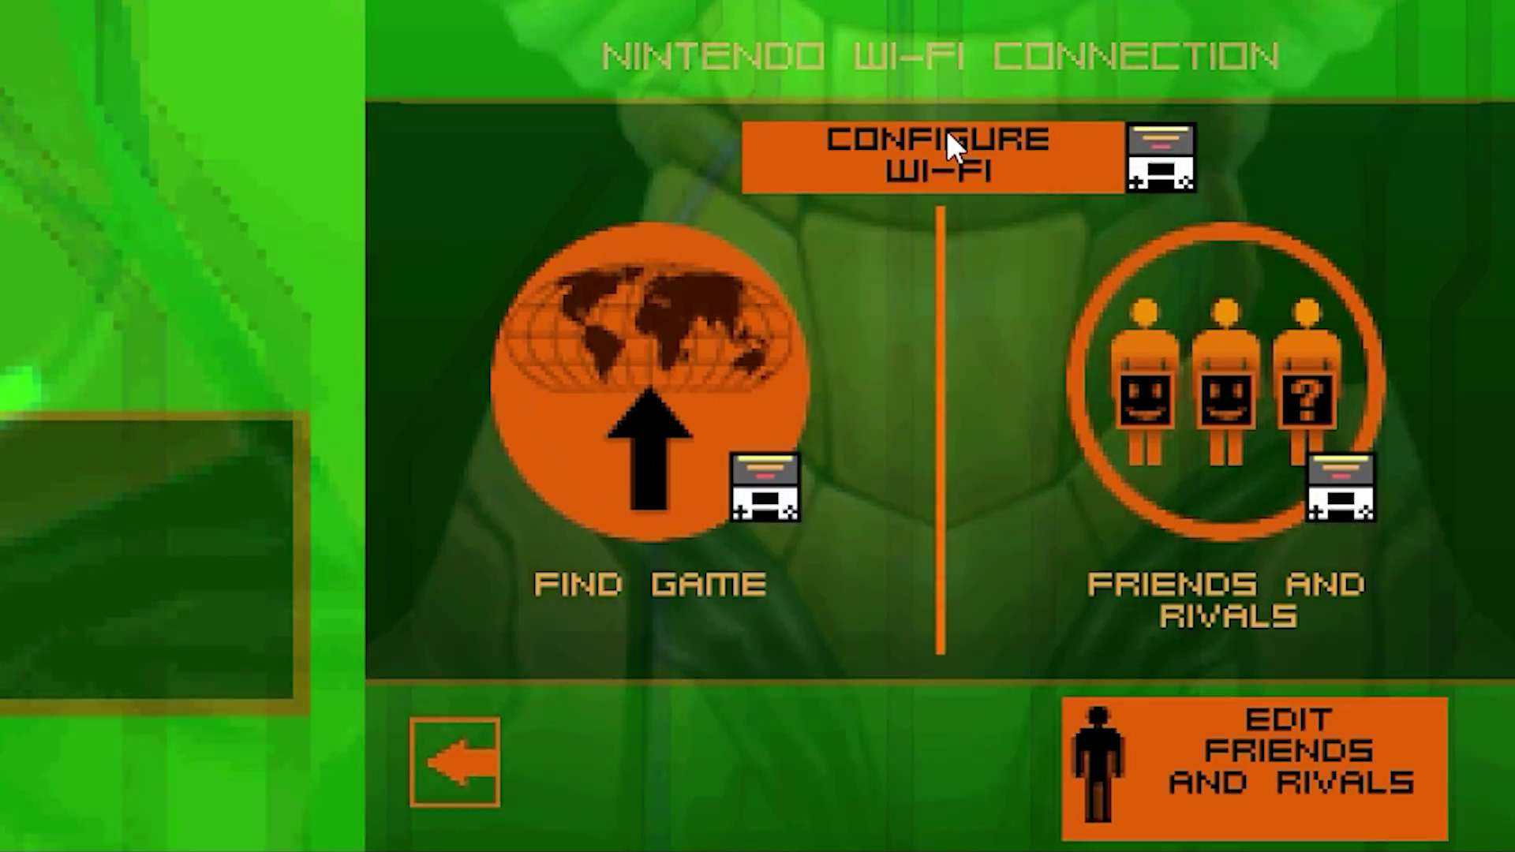
left_click(950, 133)
left_click(821, 290)
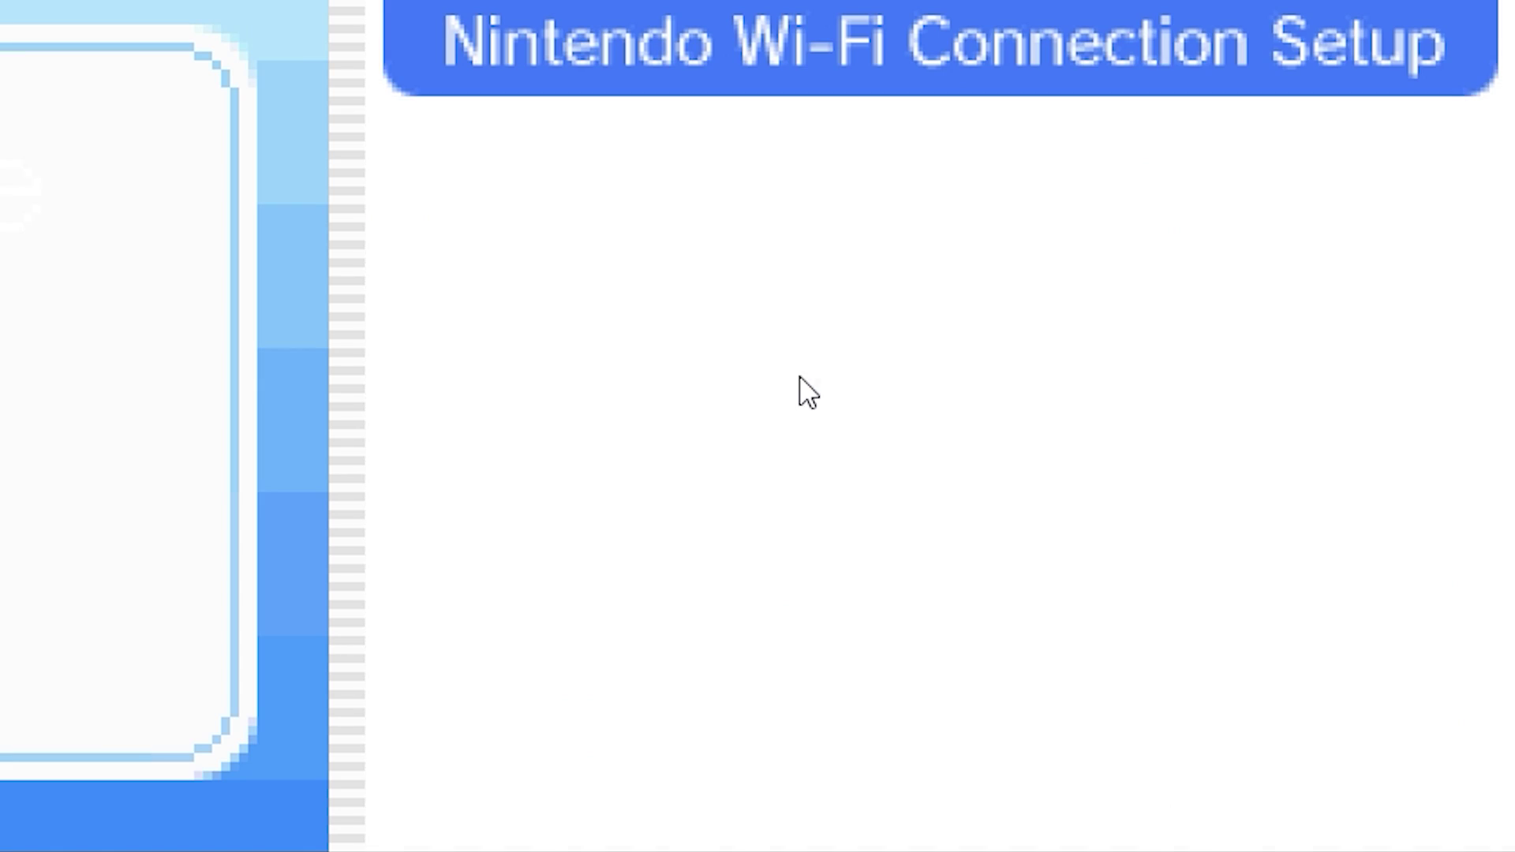
left_click(568, 237)
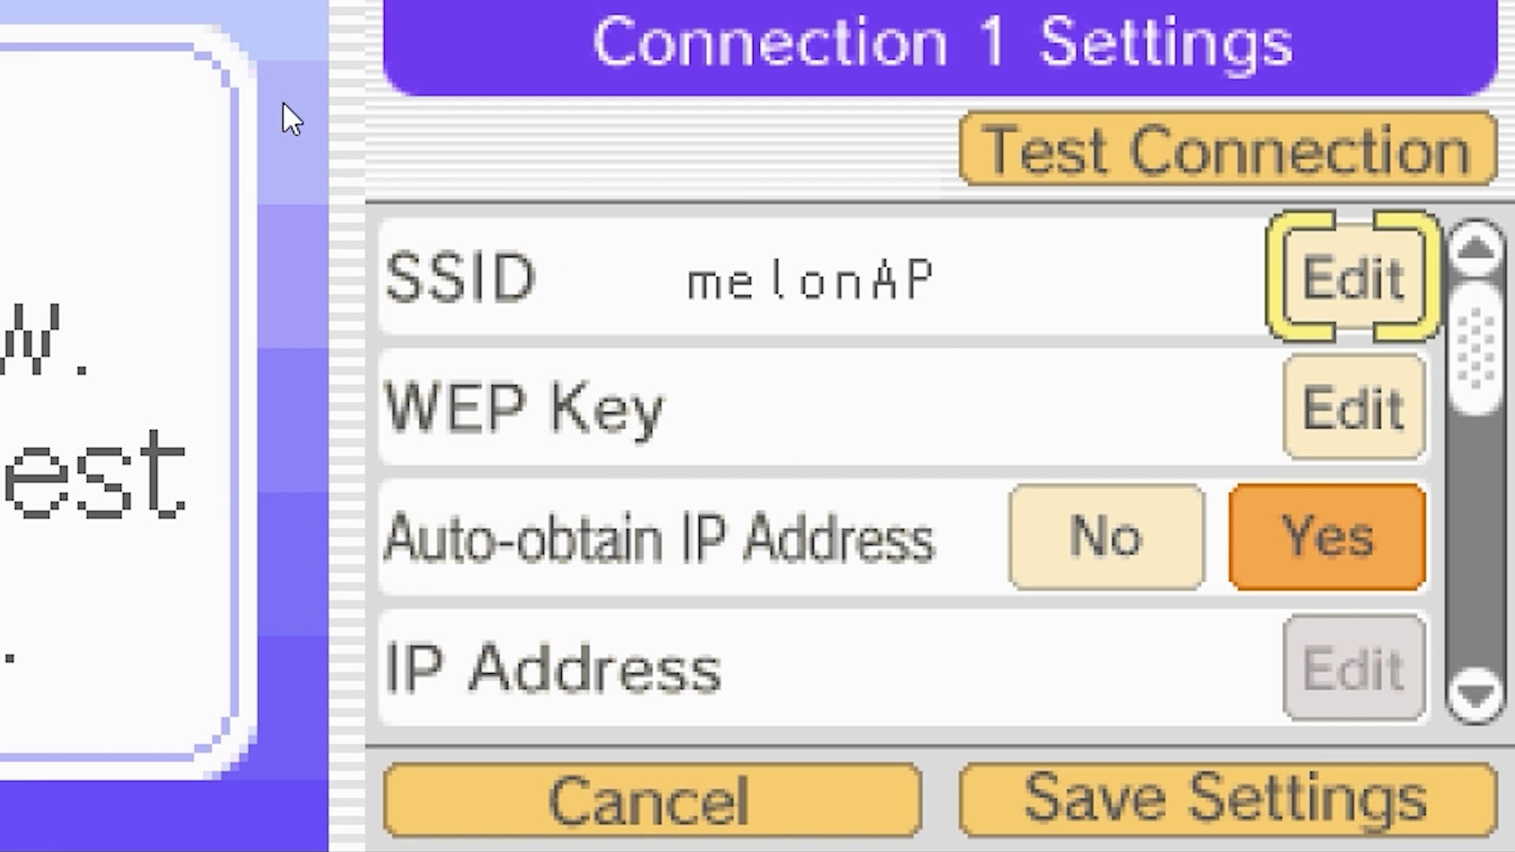
Set Connection 1 to auto-obtain its IP address but not DNS, and save the settings.
key("Down")
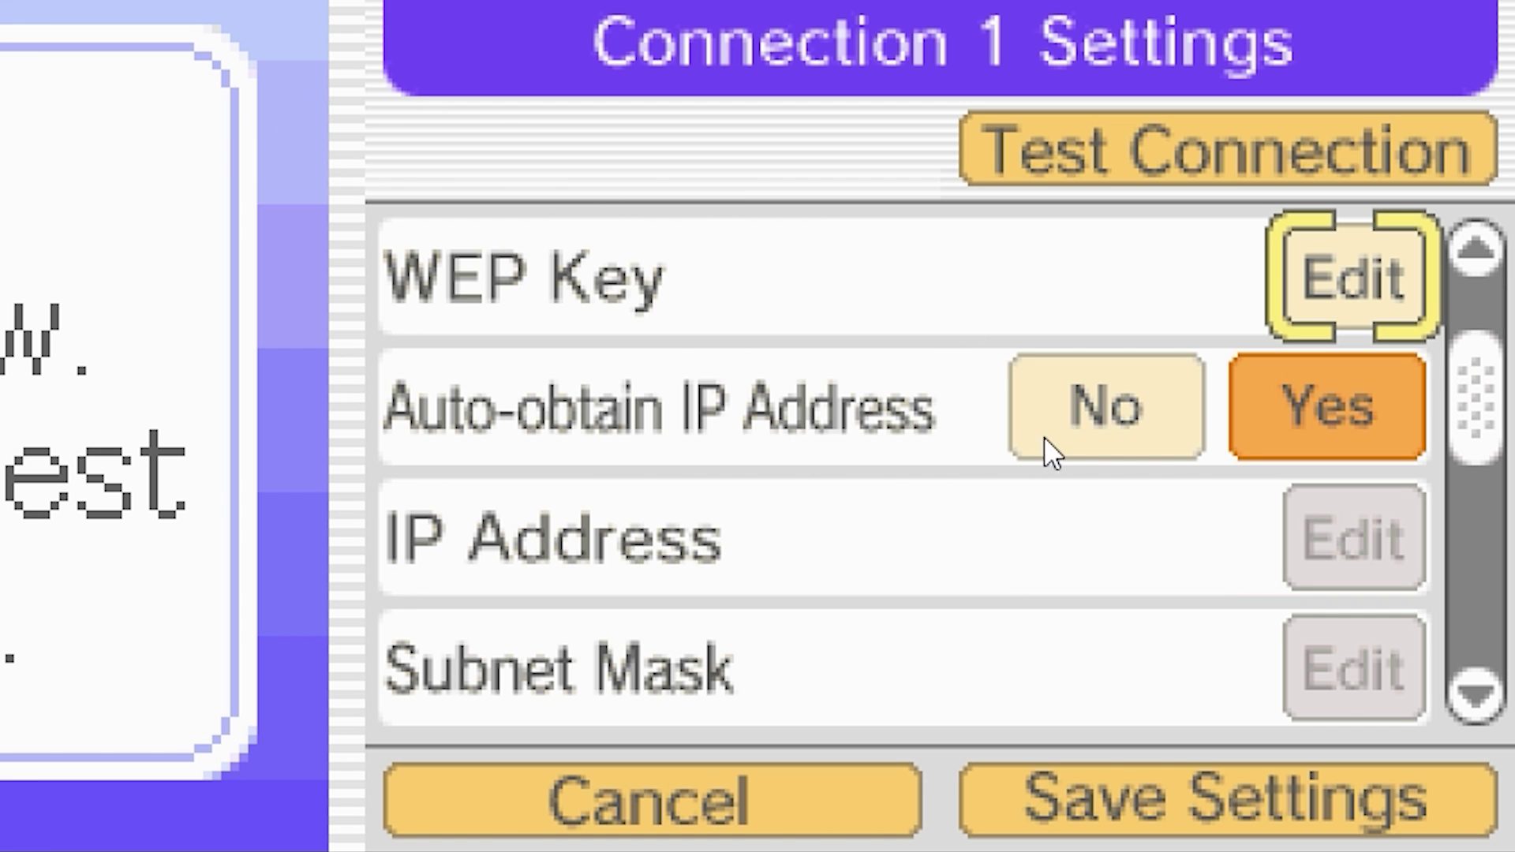
left_click(1255, 442)
left_click_drag(1475, 395, 1475, 592)
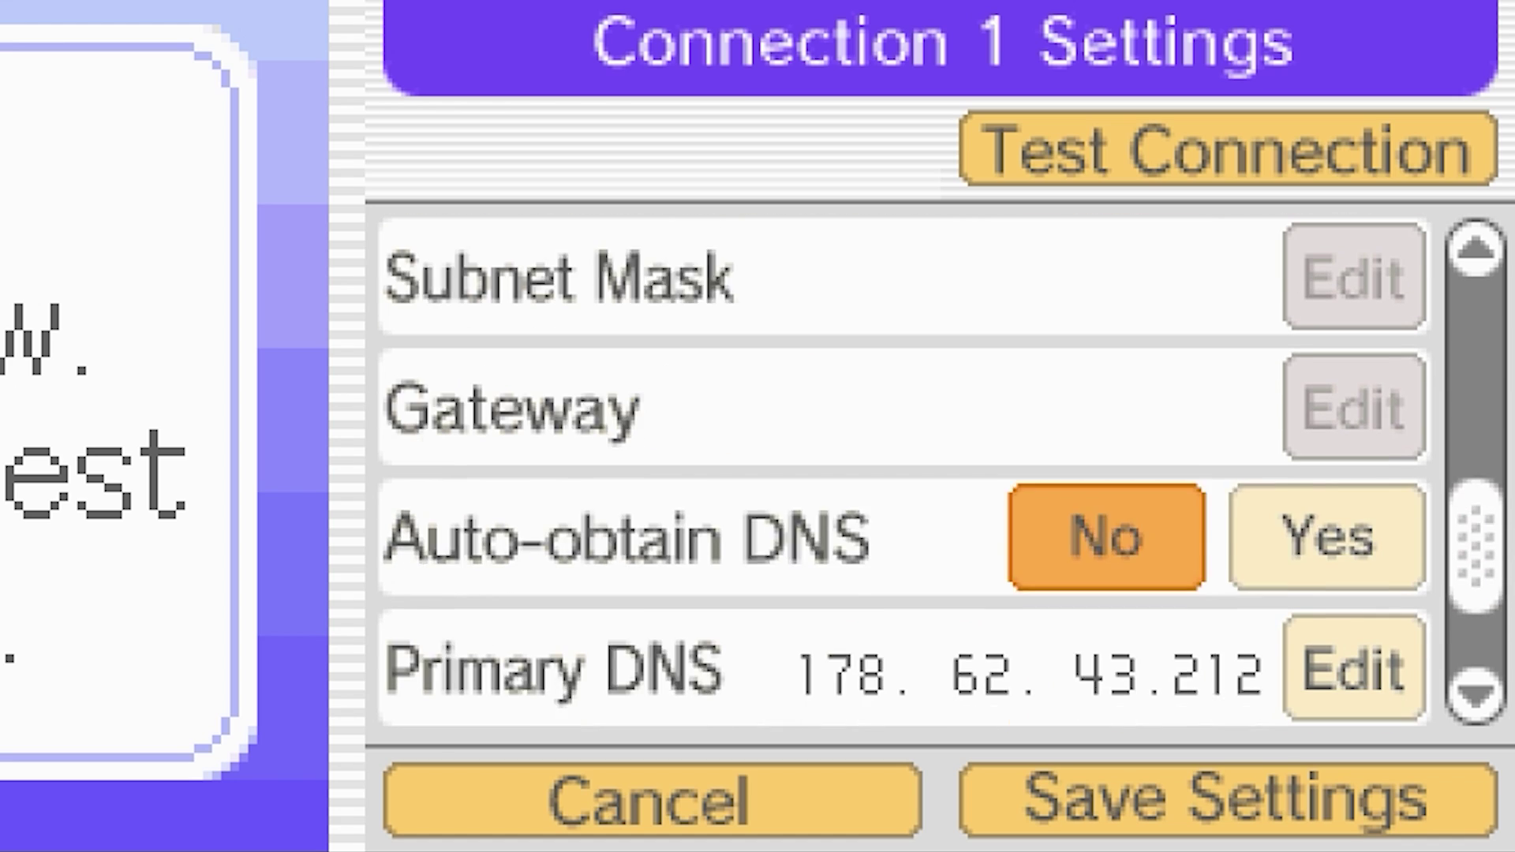
left_click(1061, 442)
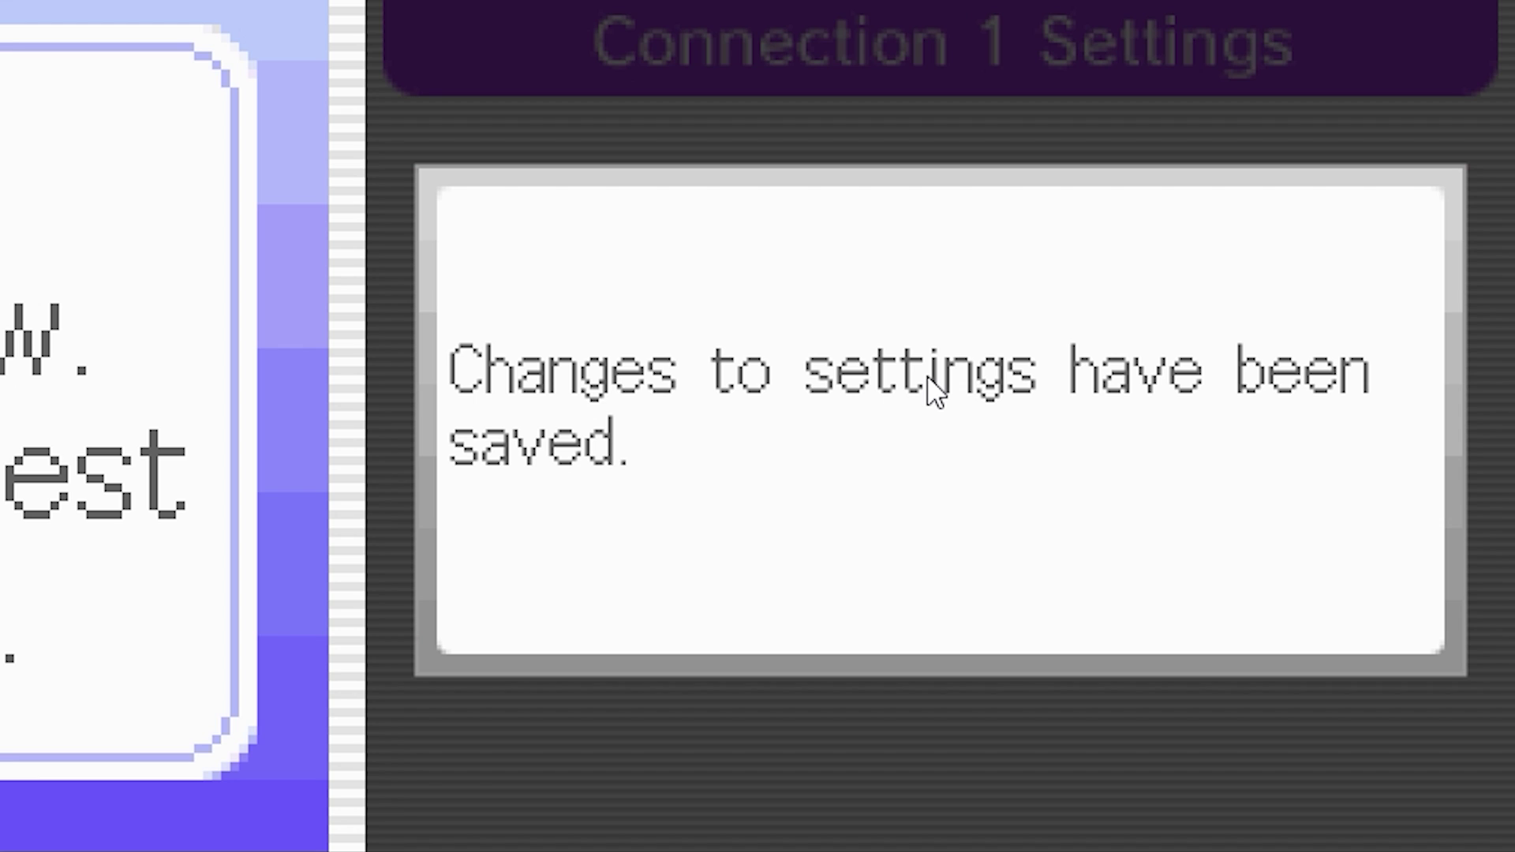
left_click(928, 377)
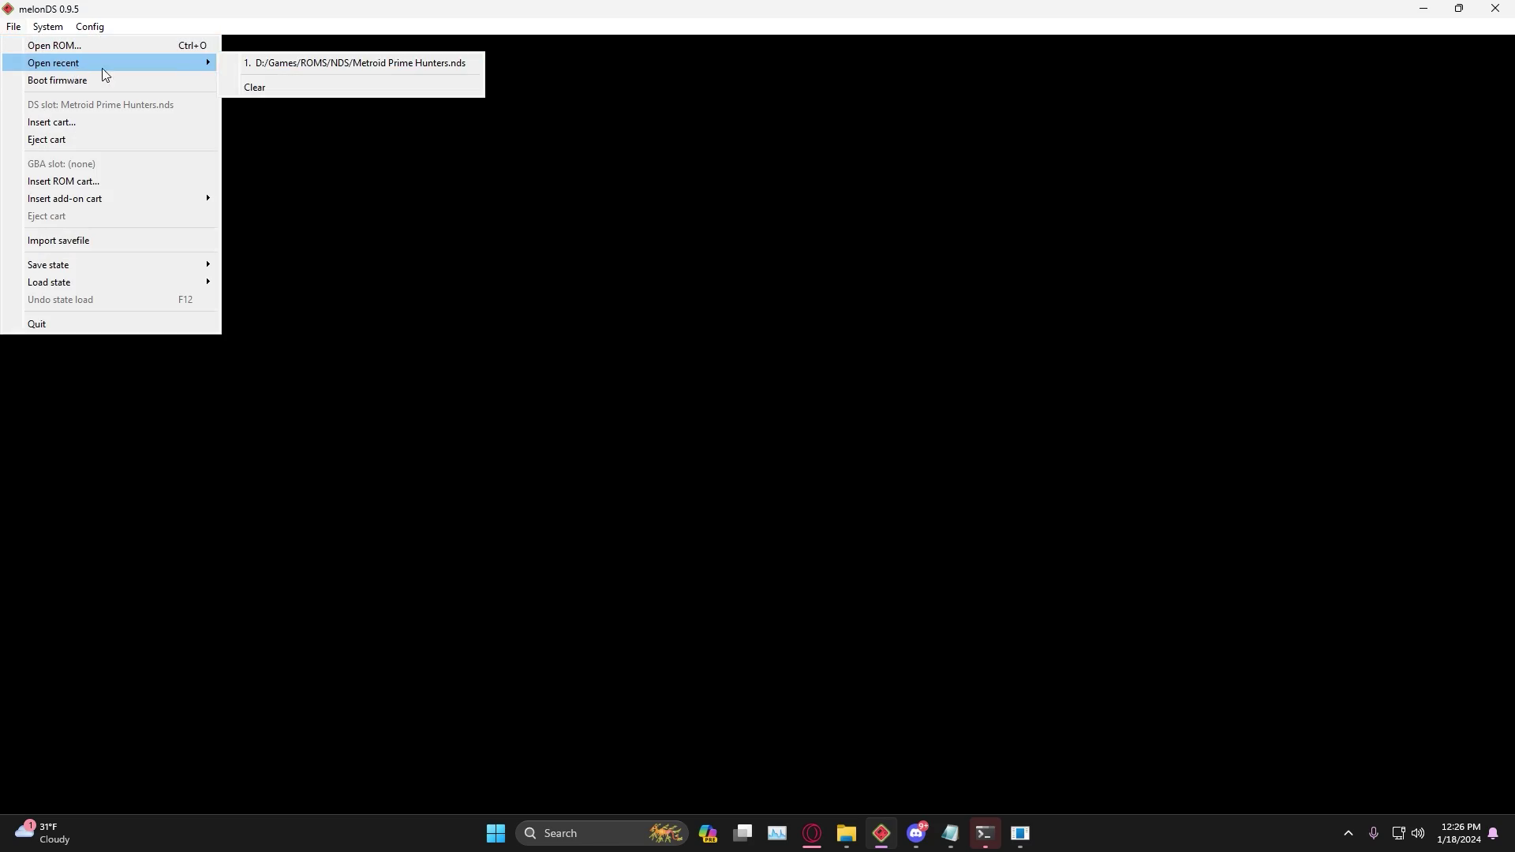
Load the recent Metroid Prime Hunters ROM and connect to Nintendo Wi-Fi Connection from the multiplayer options.
left_click(286, 65)
left_click(1341, 592)
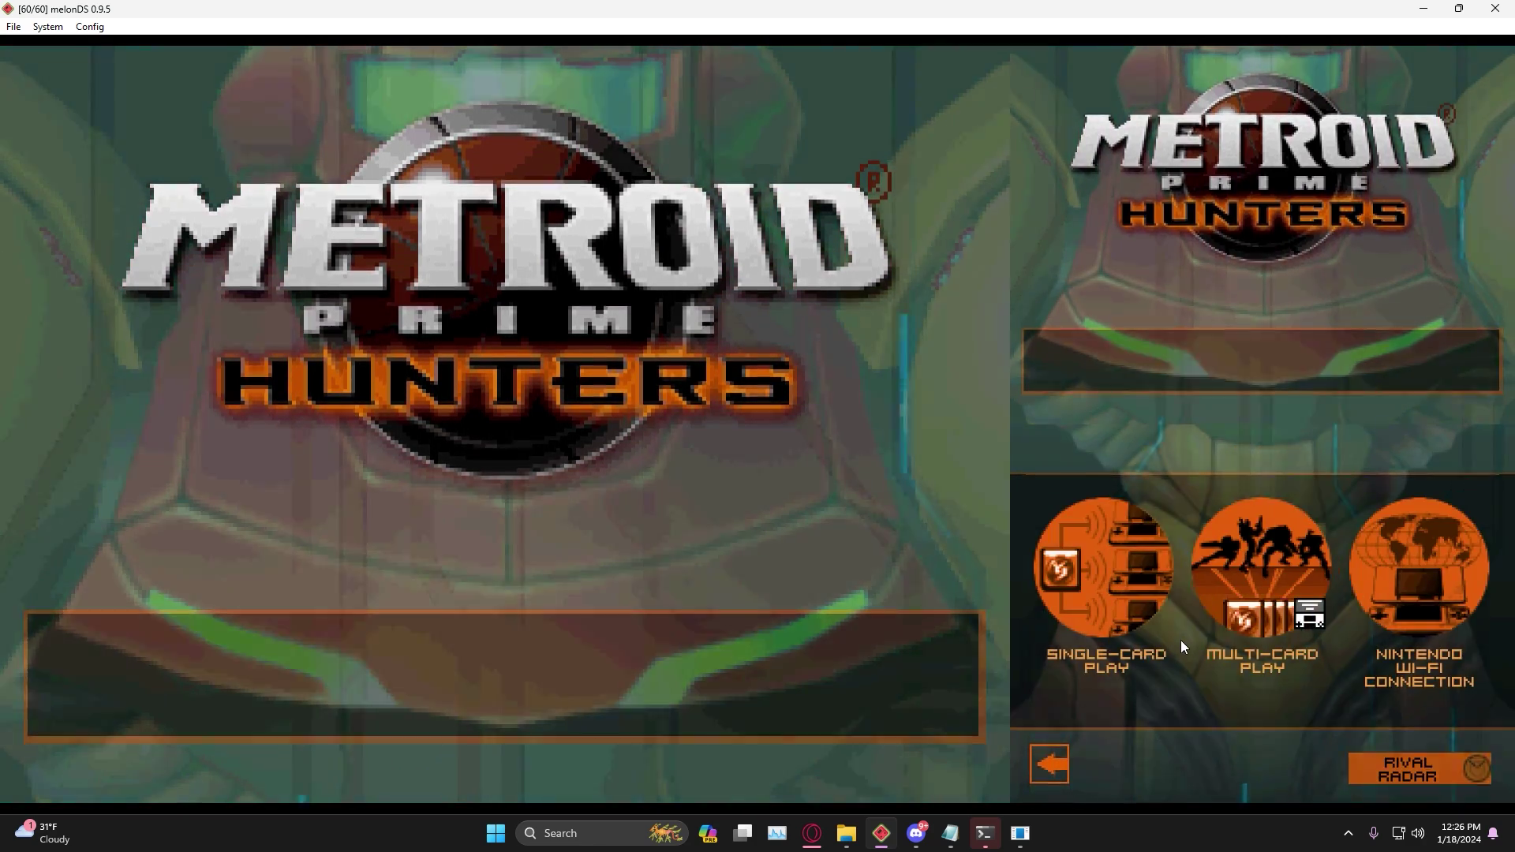
left_click(1369, 584)
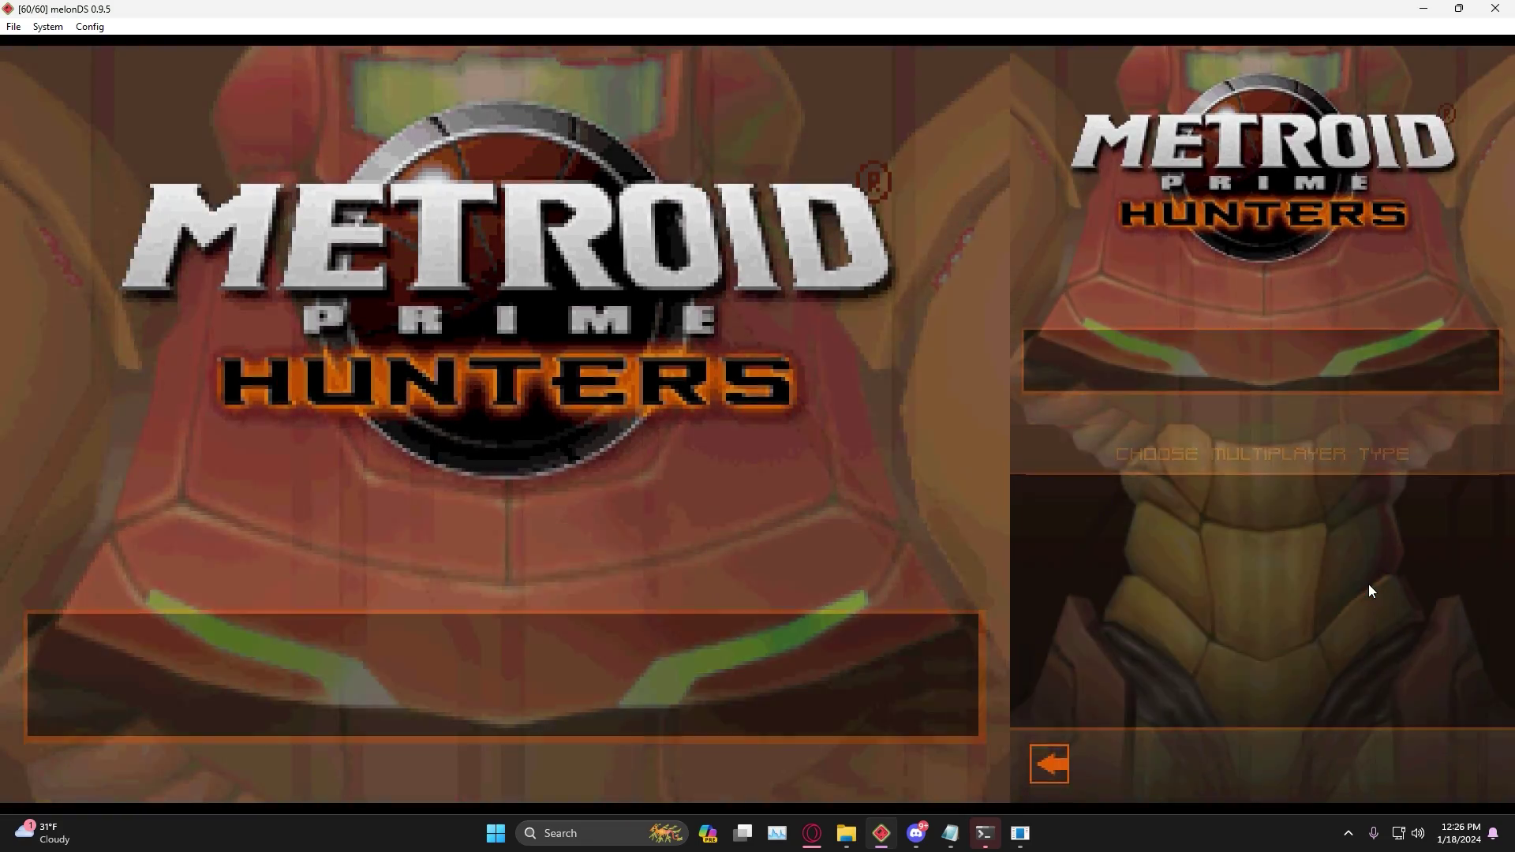
left_click(1381, 670)
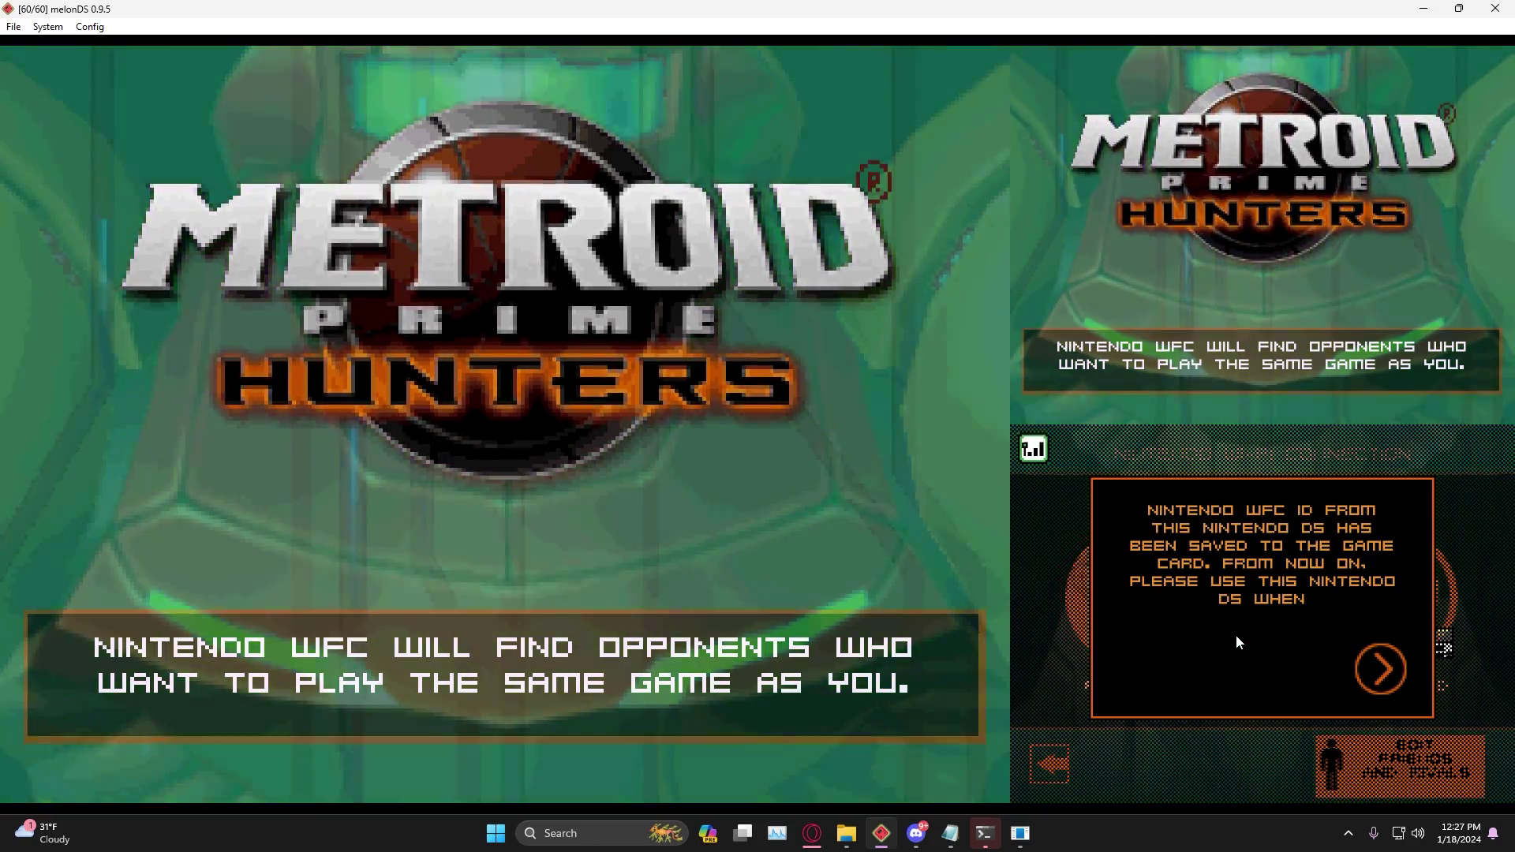
Proceed to the game search filter and change the region from local to worldwide.
left_click(1133, 570)
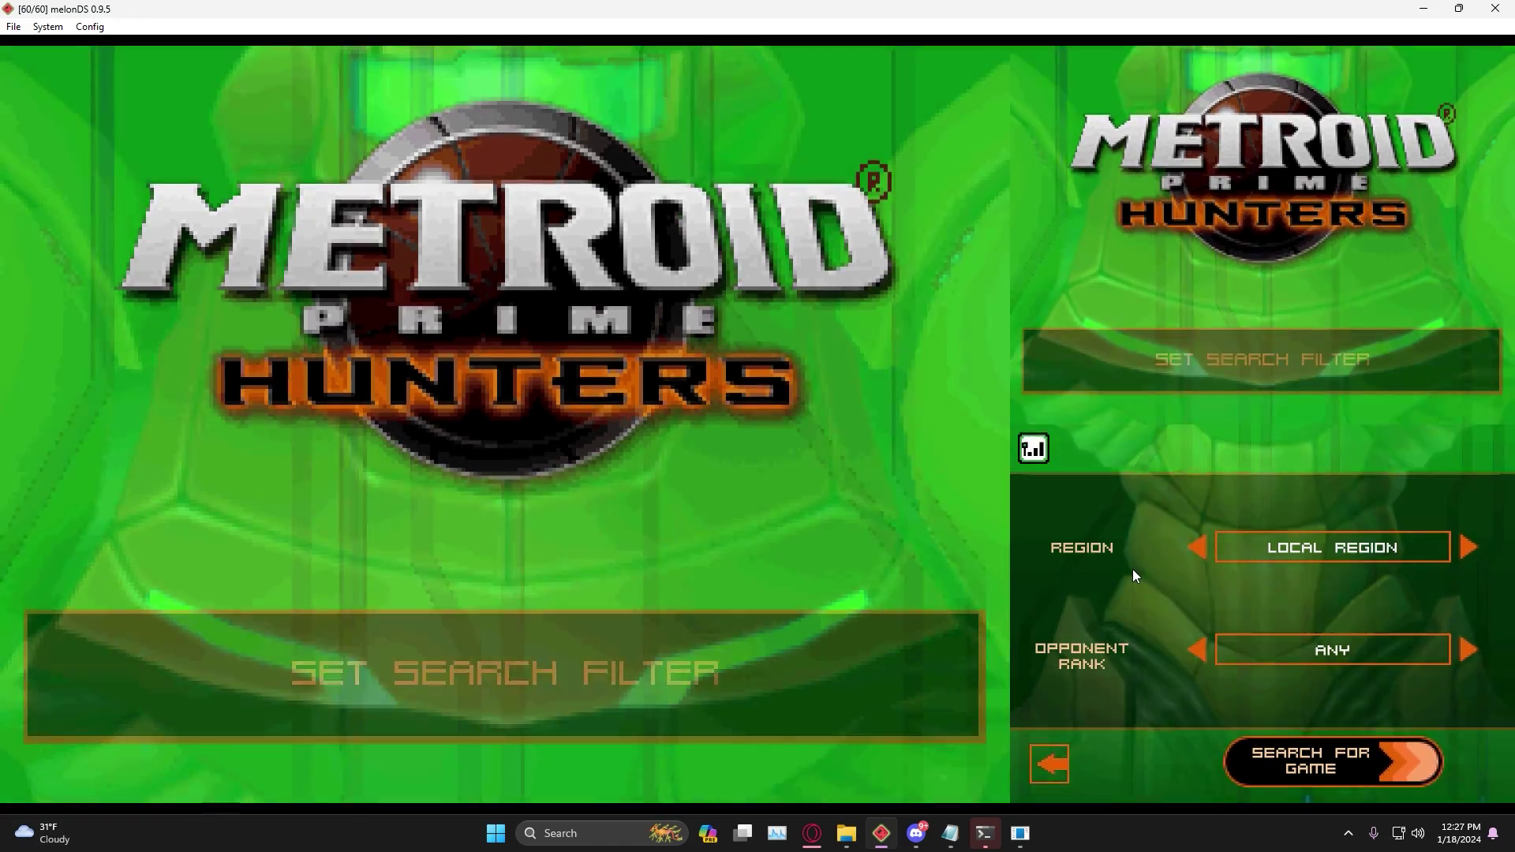
left_click(1207, 552)
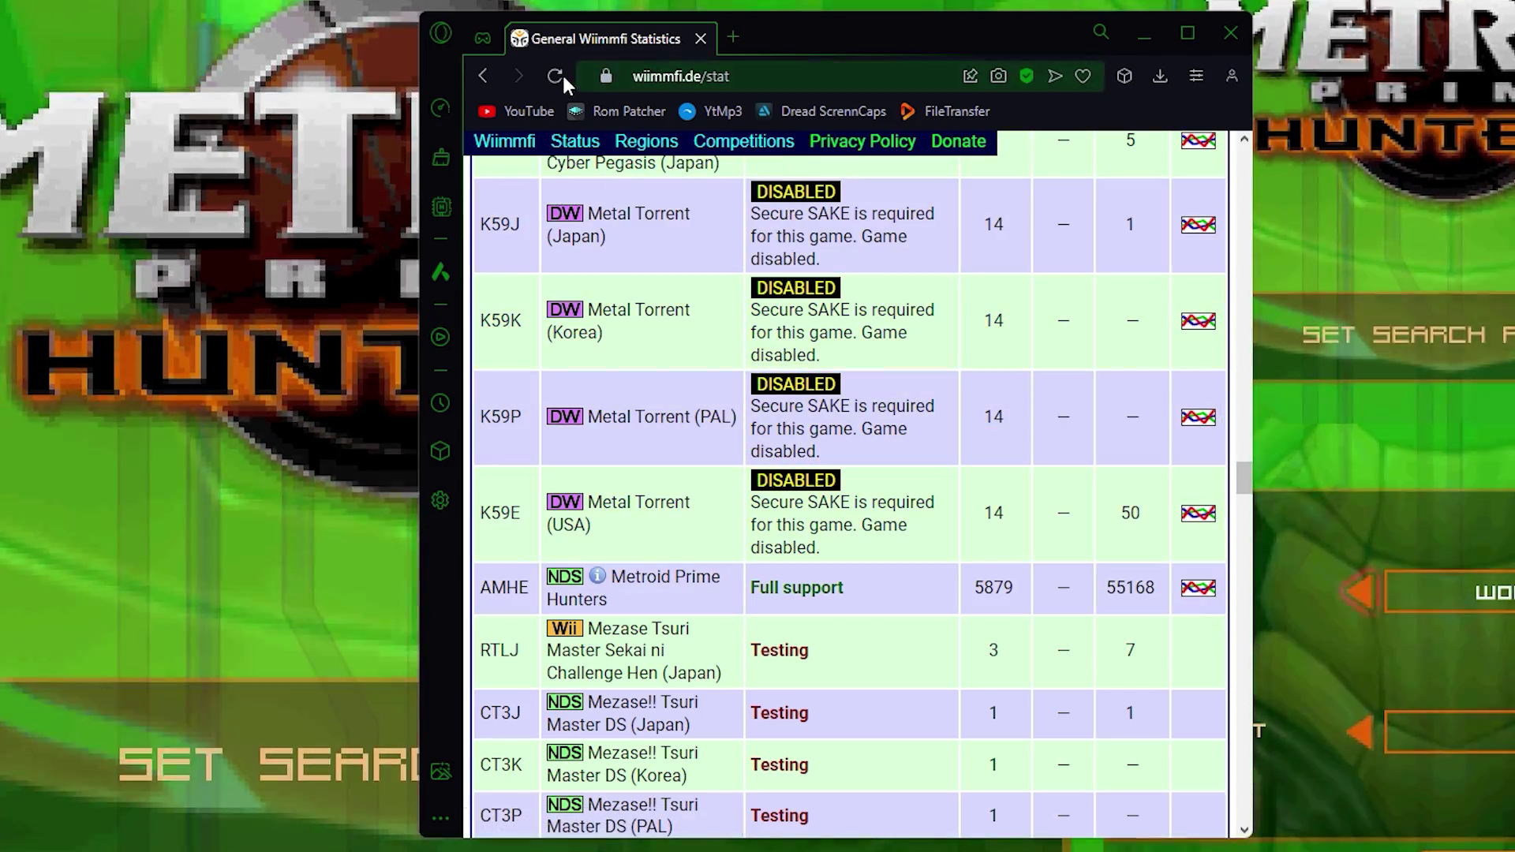
Reload the Wiimmfi statistics page in the browser to check the Metroid Prime Hunters entry.
left_click(556, 74)
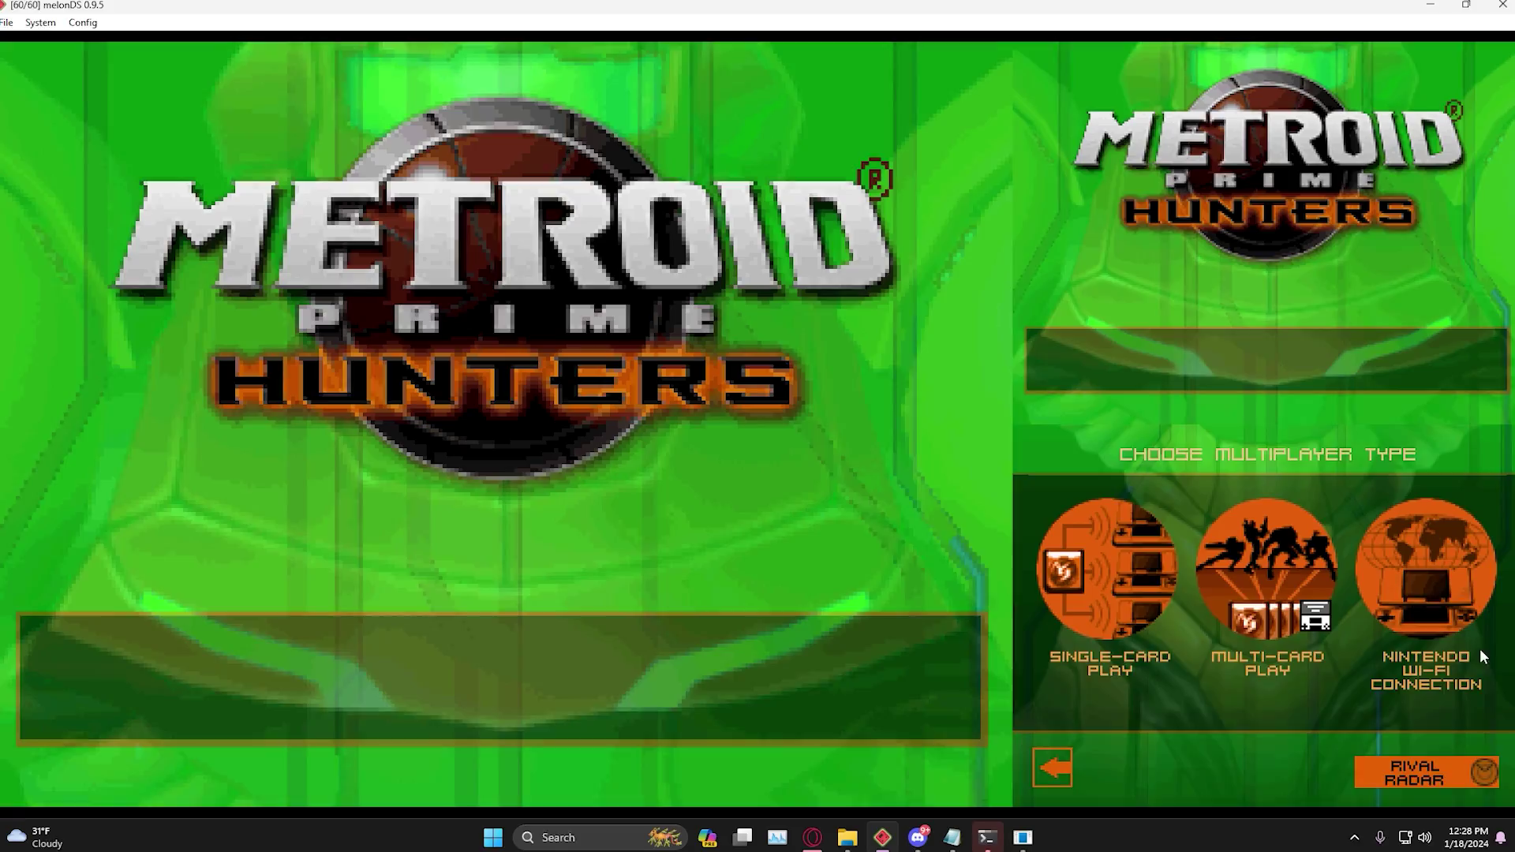
Try to connect to Nintendo Wi-Fi Connection through the find-game option in Metroid Prime Hunters and dismiss the message.
left_click(1452, 579)
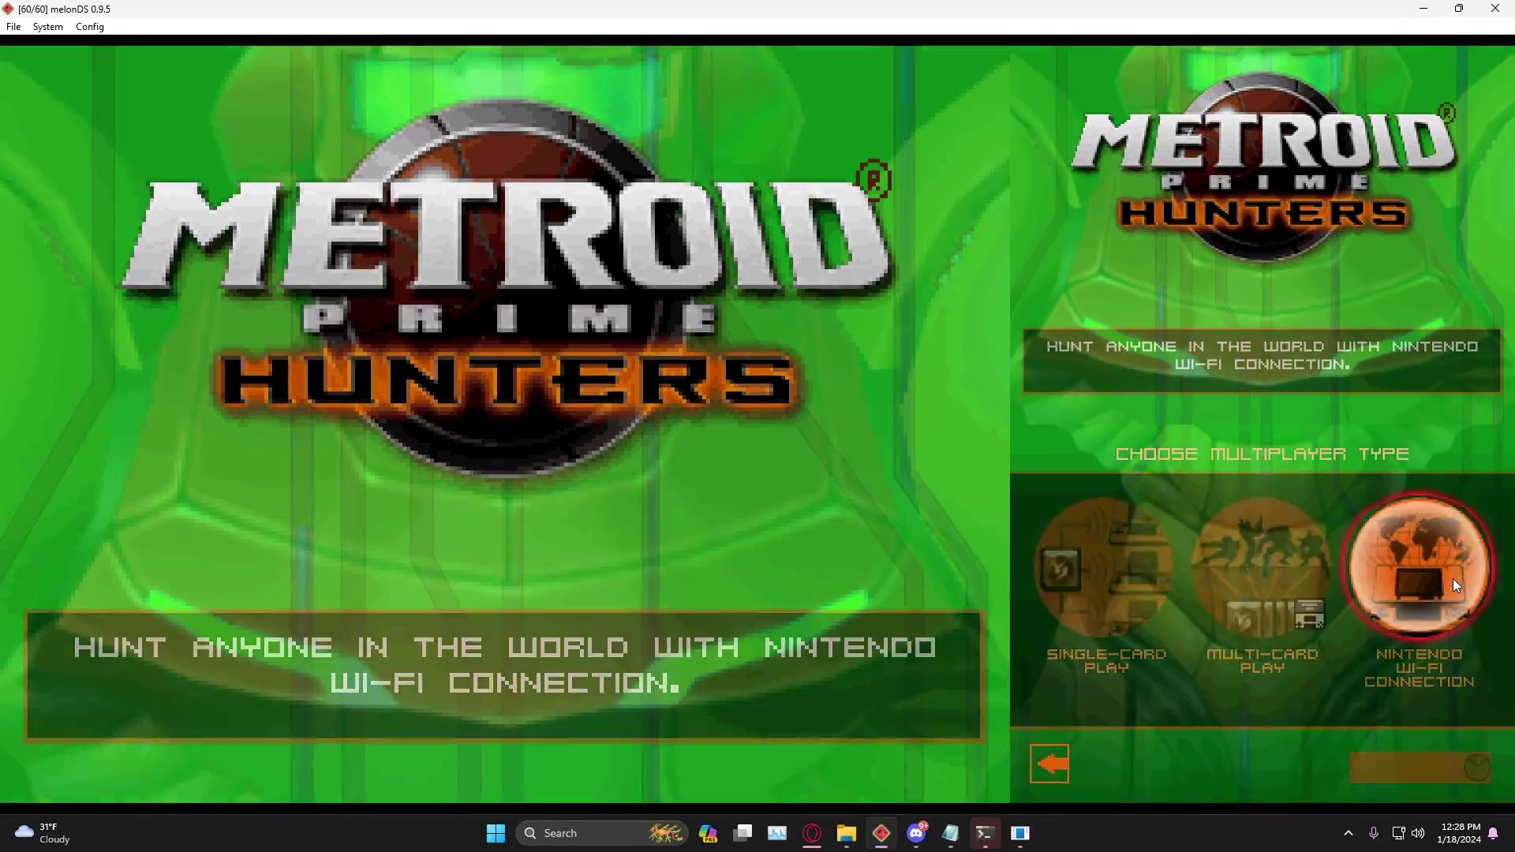
left_click(1159, 589)
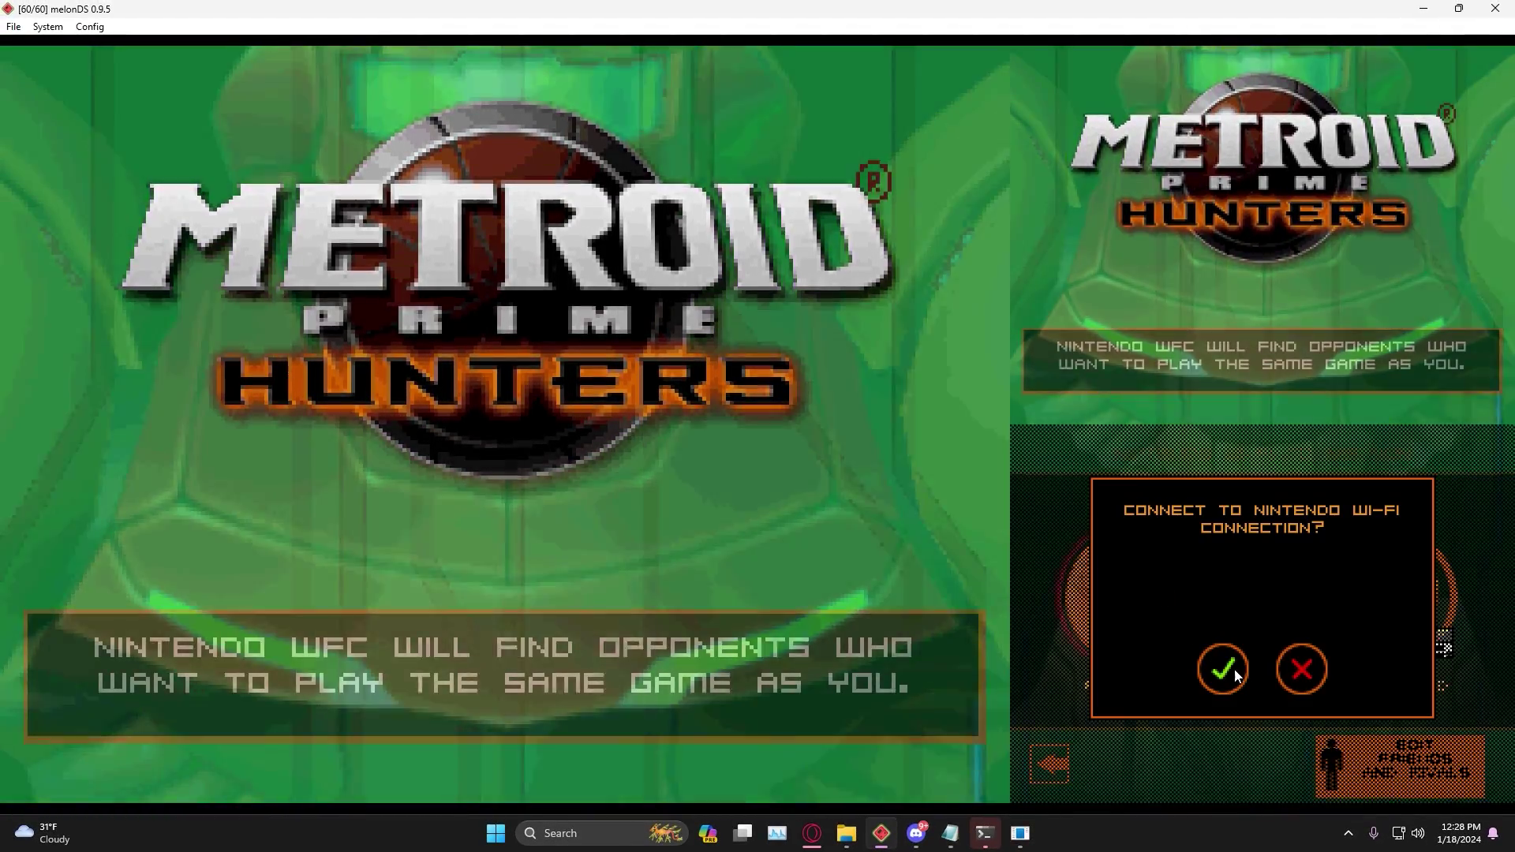
left_click(1232, 664)
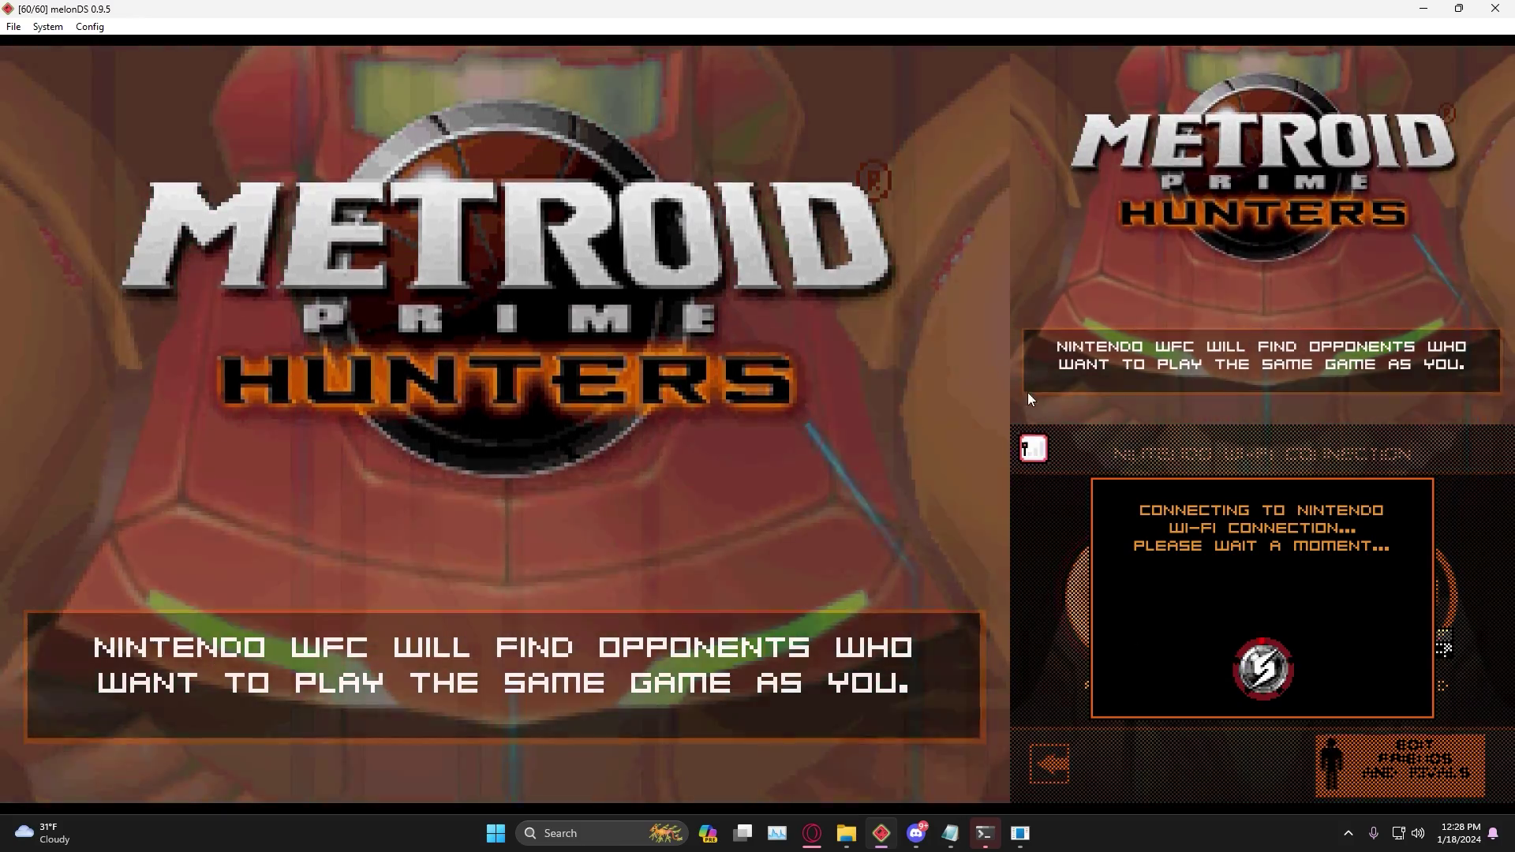
left_click(1380, 667)
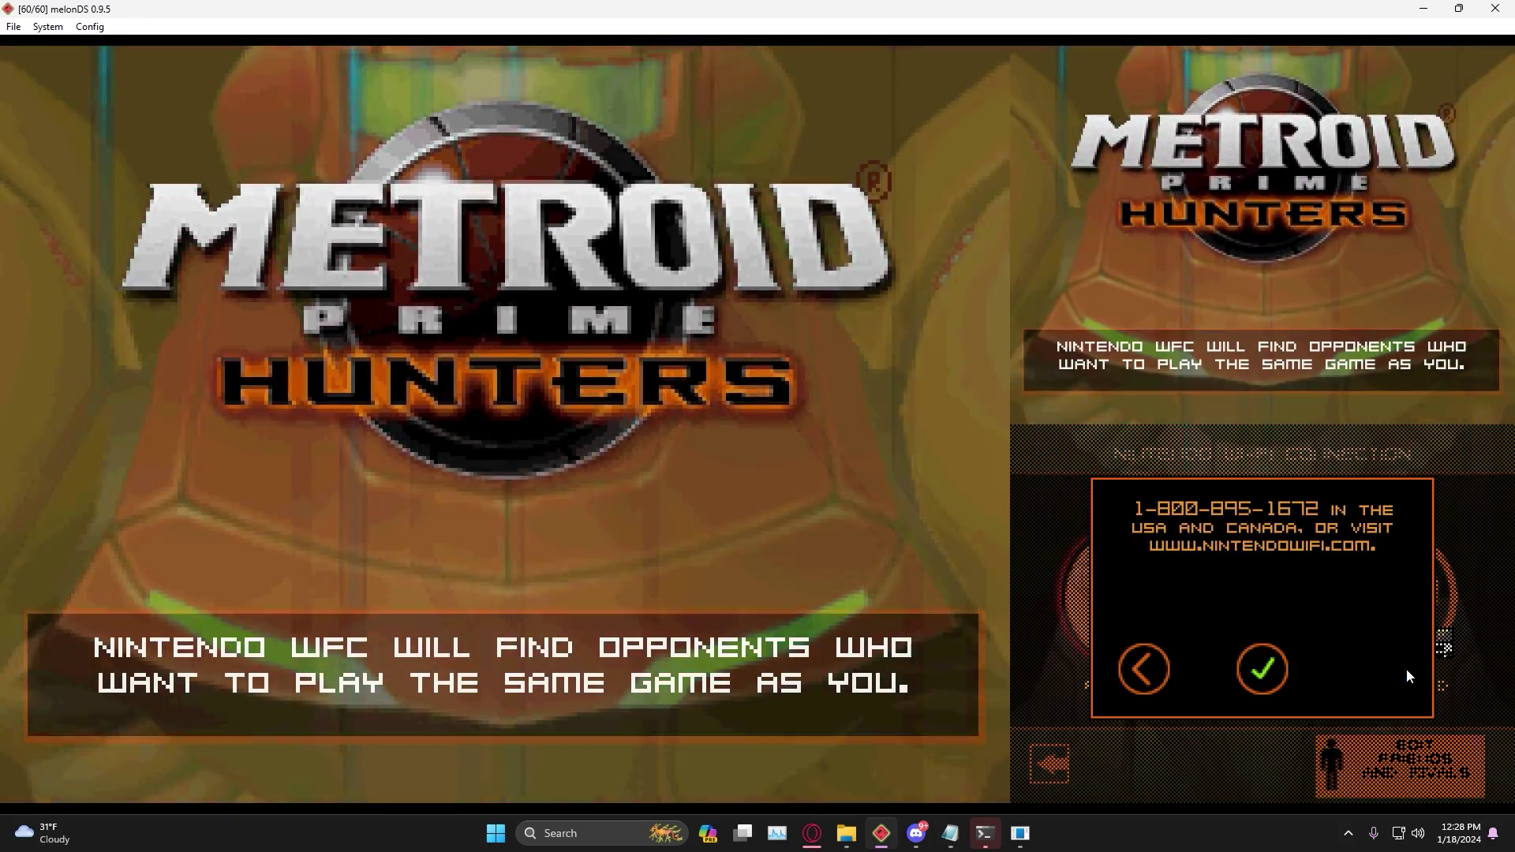
left_click(1262, 684)
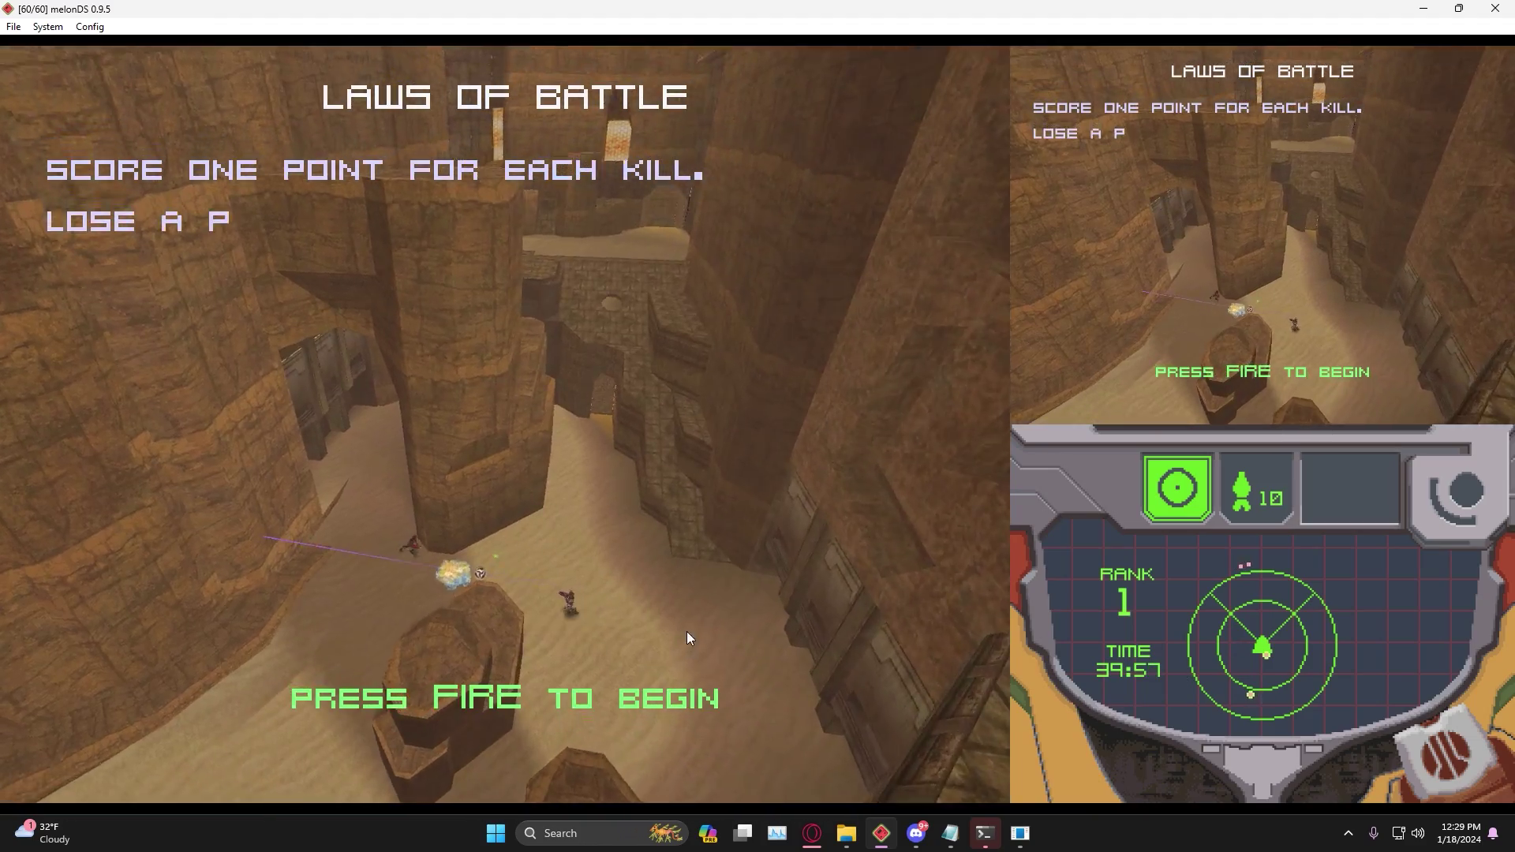
Open the emulator's input and hotkey settings to show the keyboard mappings.
left_click(7, 8)
key("Escape")
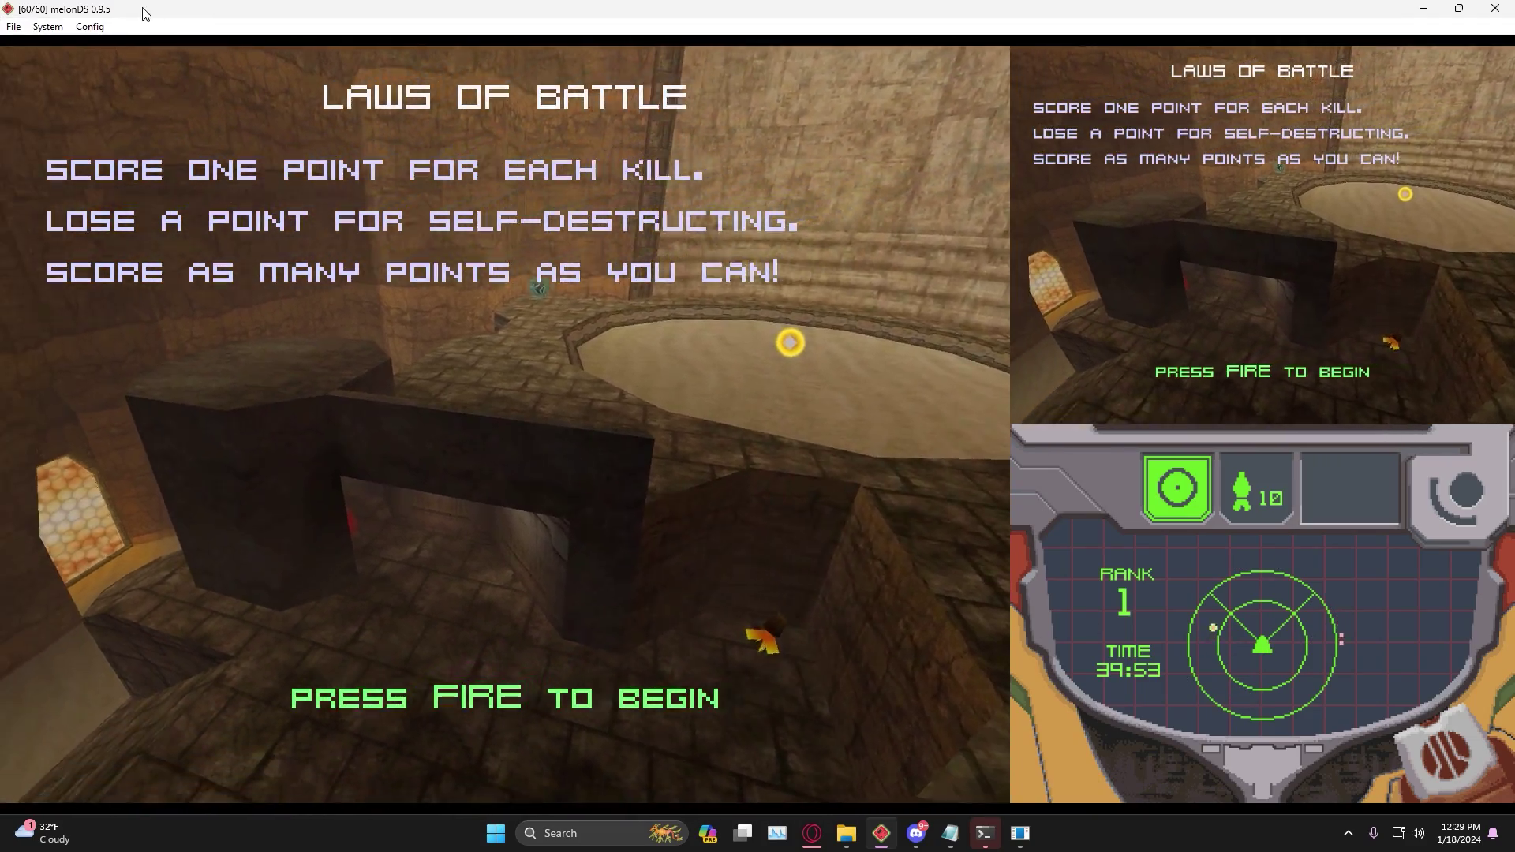
left_click(90, 26)
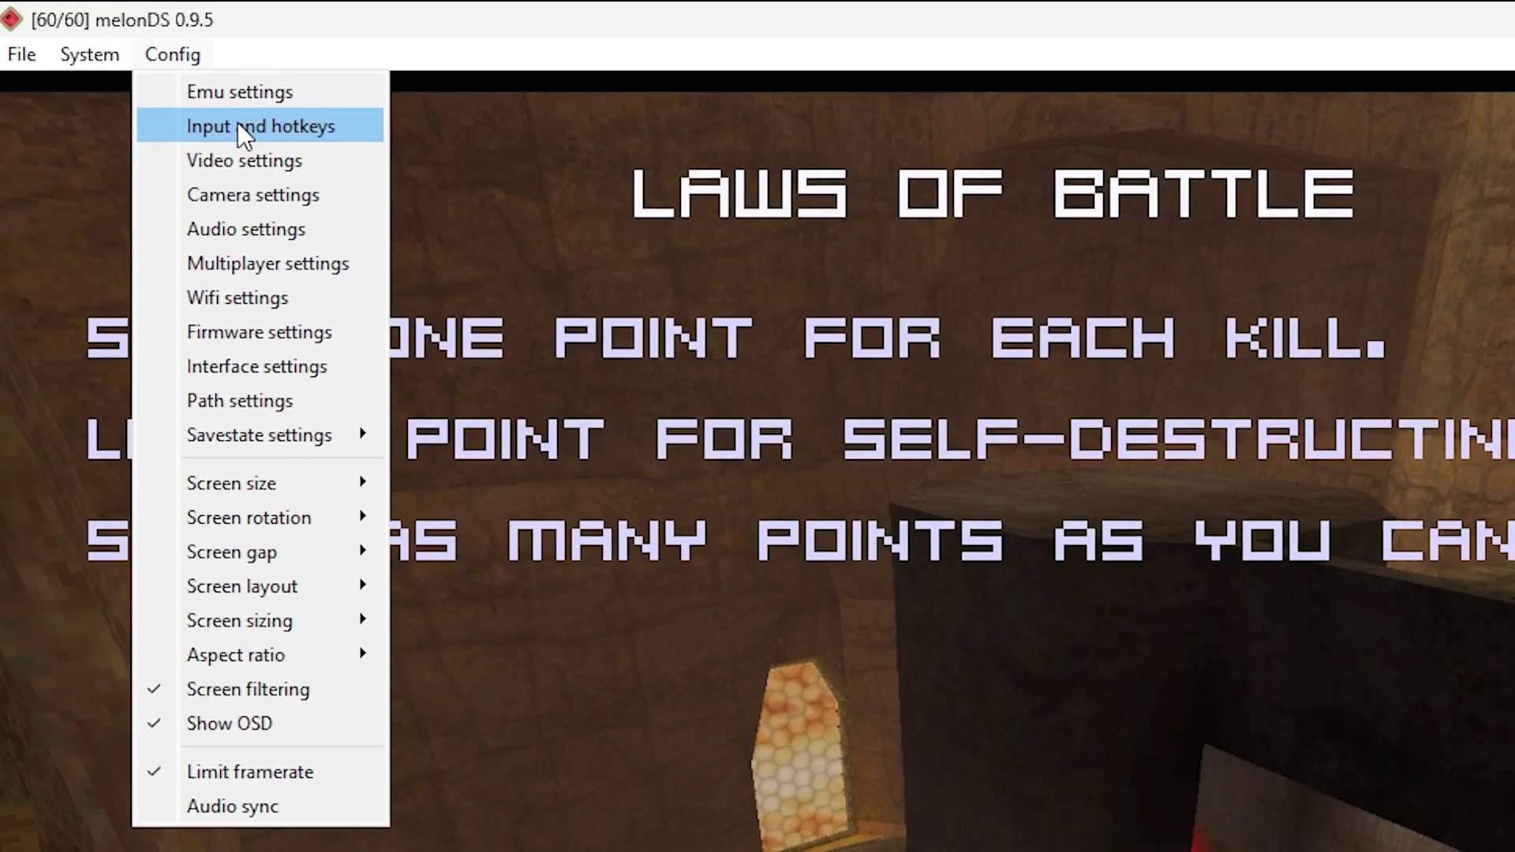
left_click(239, 127)
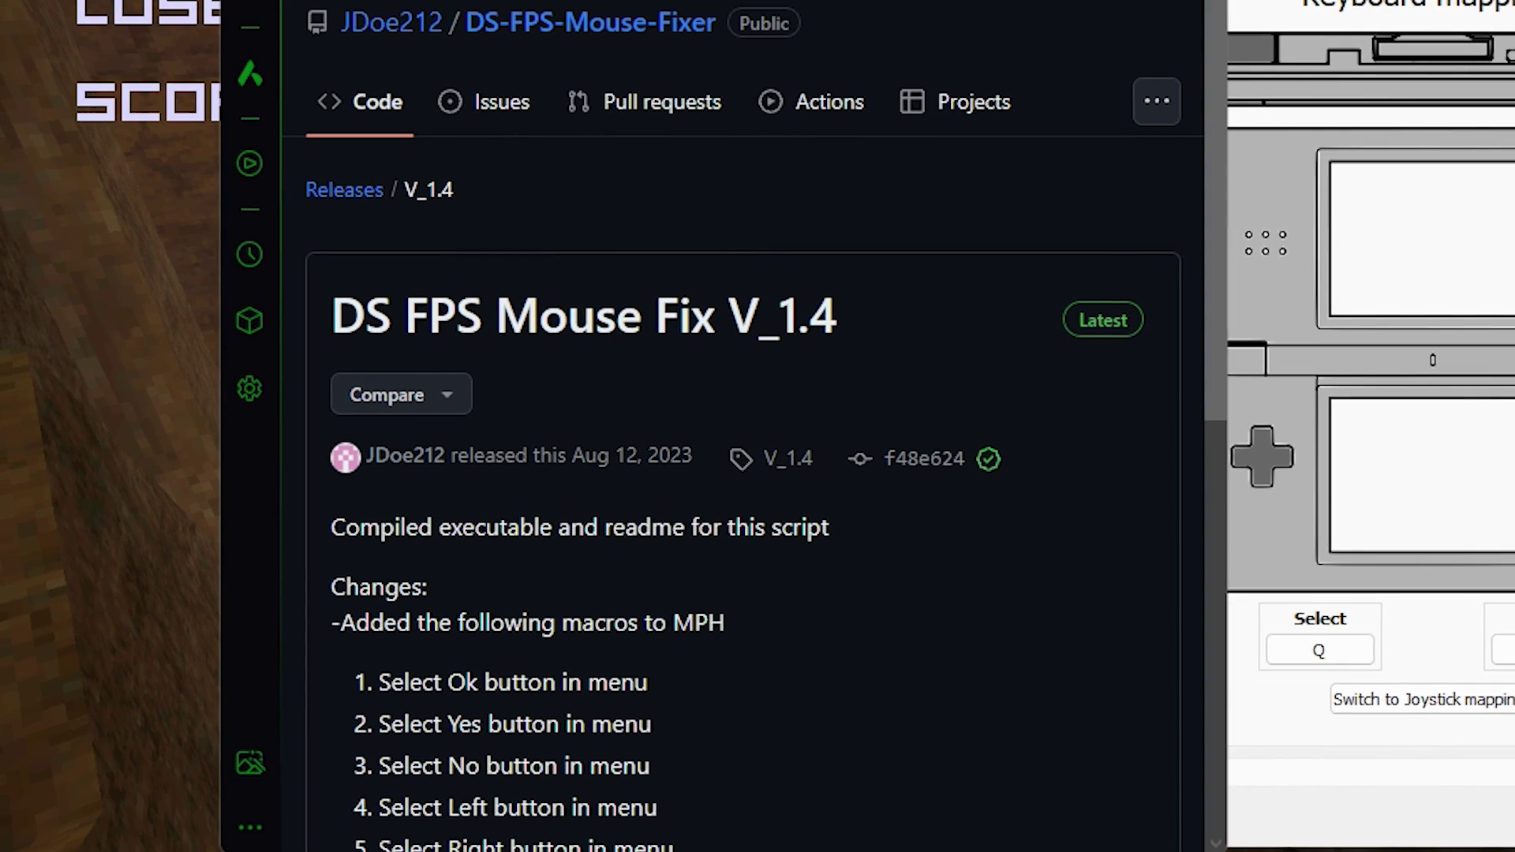
Read the DS FPS Mouse Fix V_1.4 release page and show the FPSFIX folder inside the DS folder.
scroll(595, 518, "down", 6)
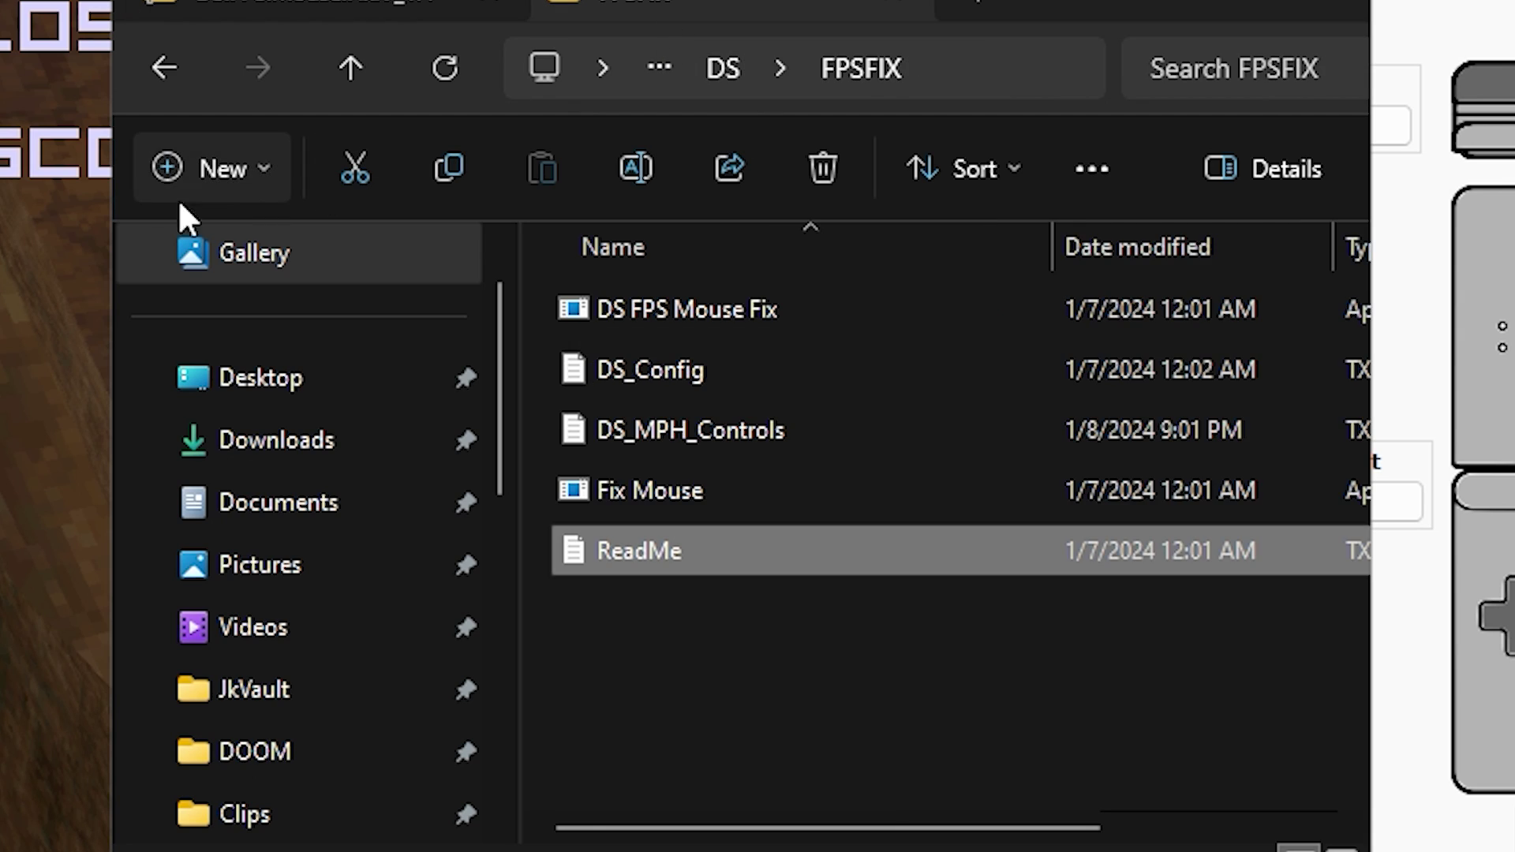
left_click(164, 68)
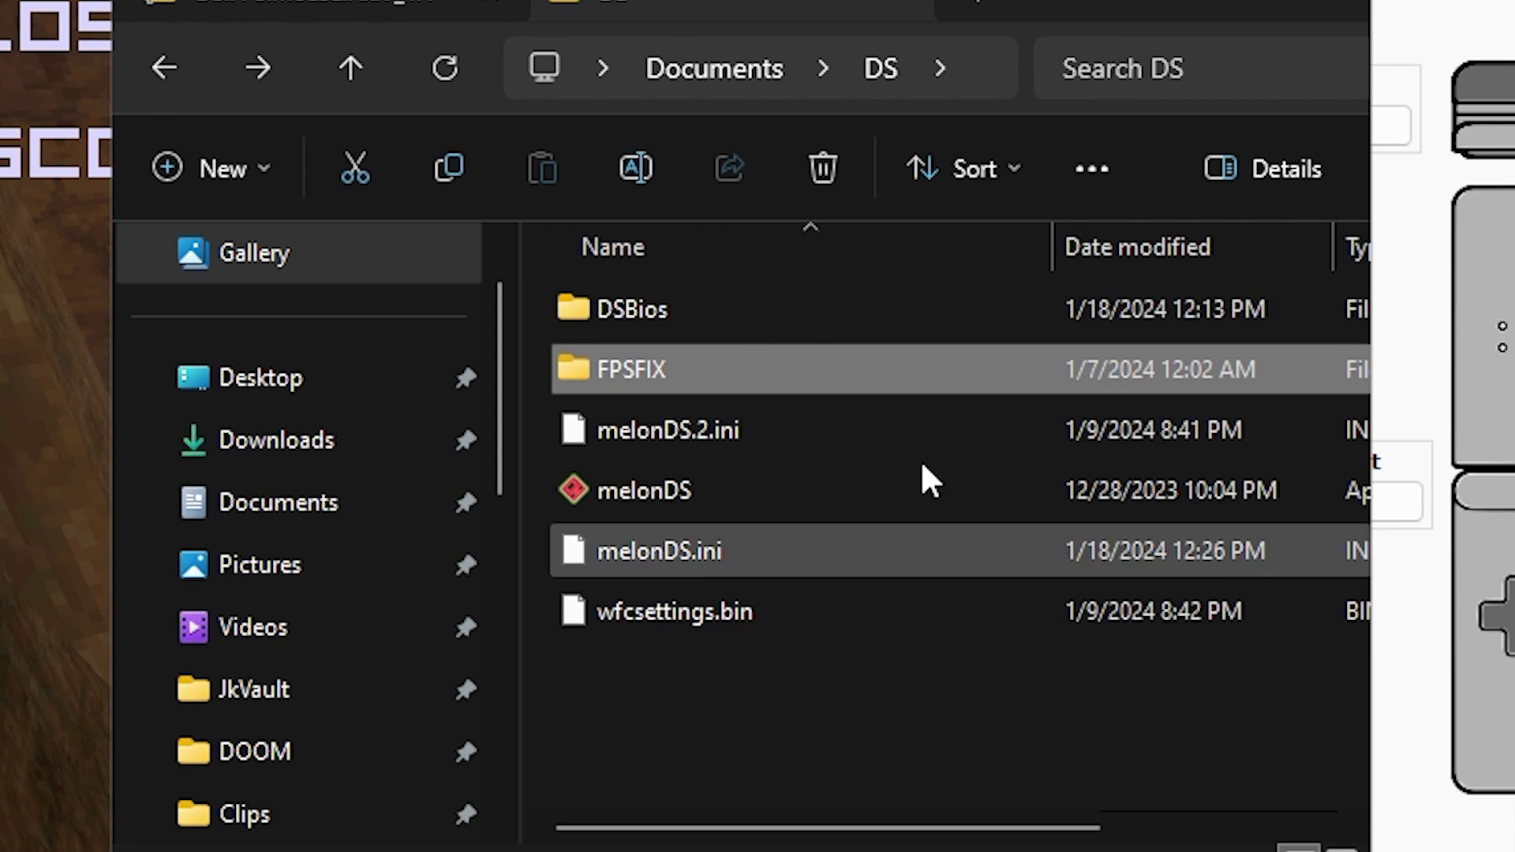
double_click(732, 368)
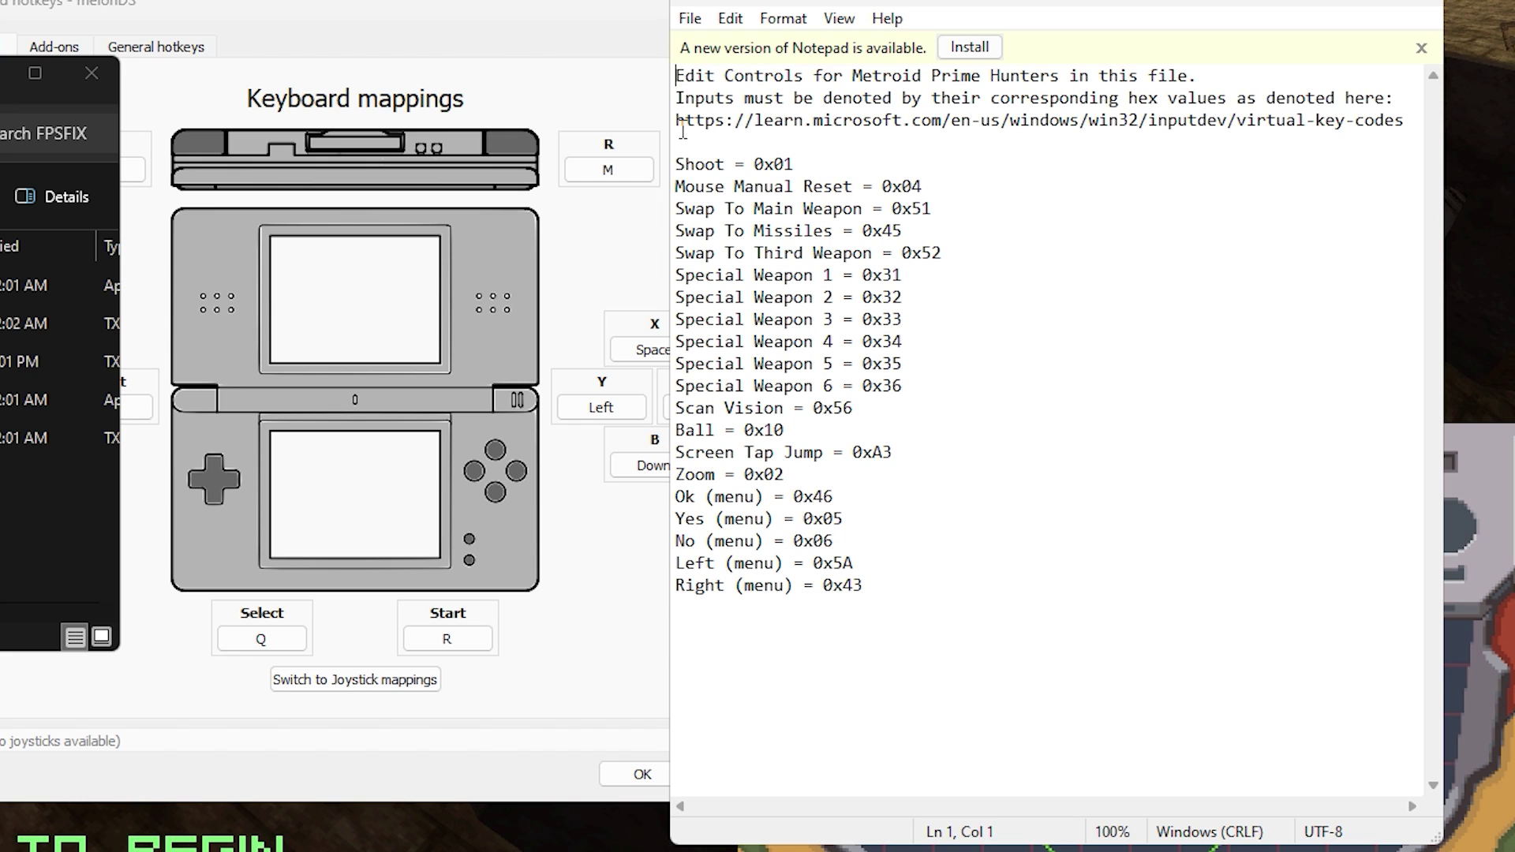
Select the virtual-key codes link in DS_MPH_Controls and look up the F key's hex code on the Microsoft page.
left_click_drag(684, 131, 1279, 139)
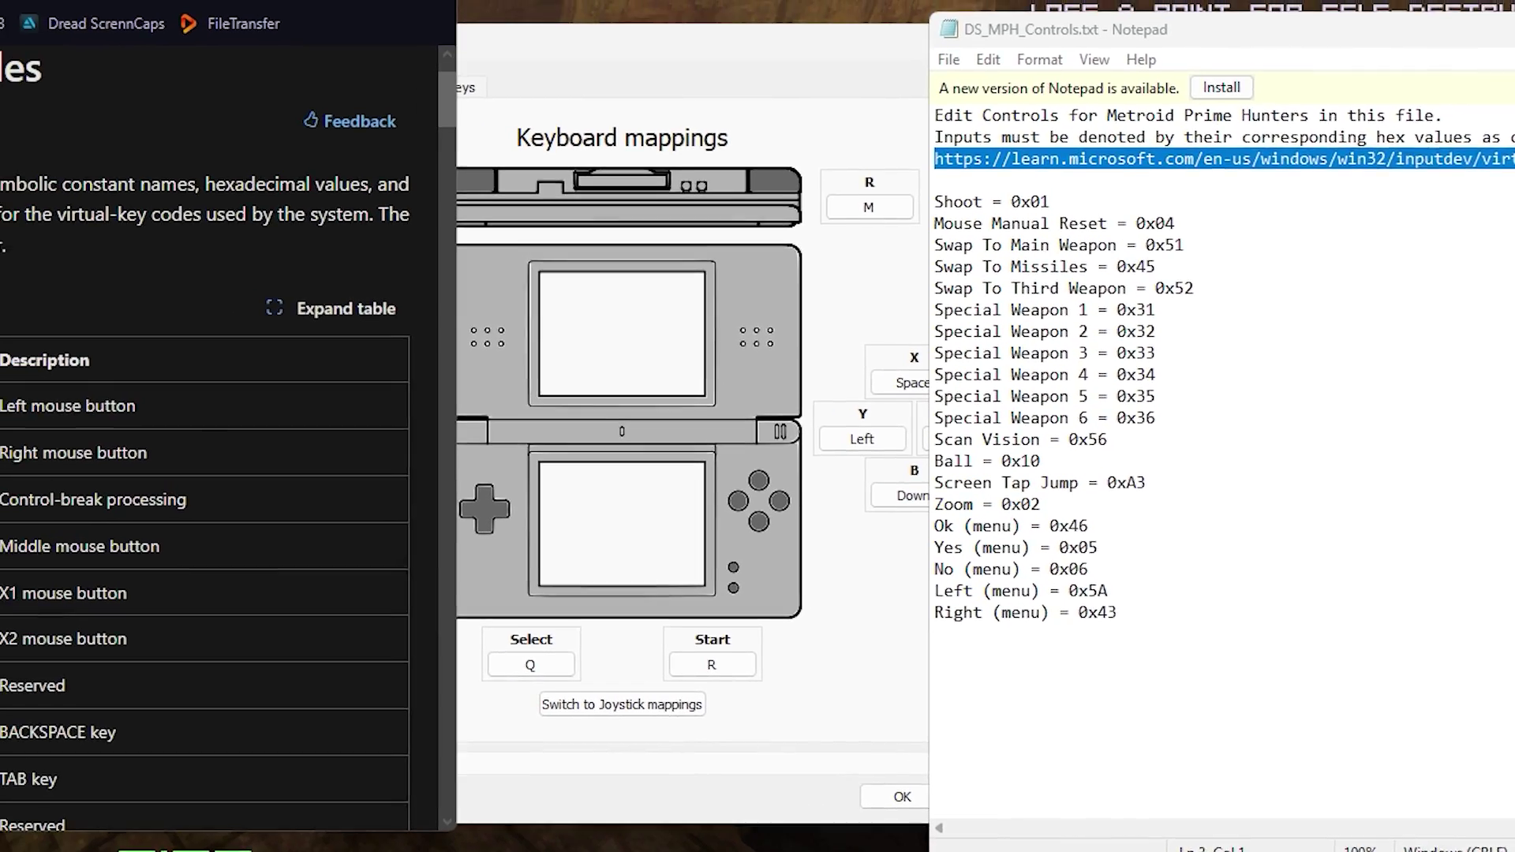
scroll(382, 315, "down", 20)
scroll(384, 321, "down", 5)
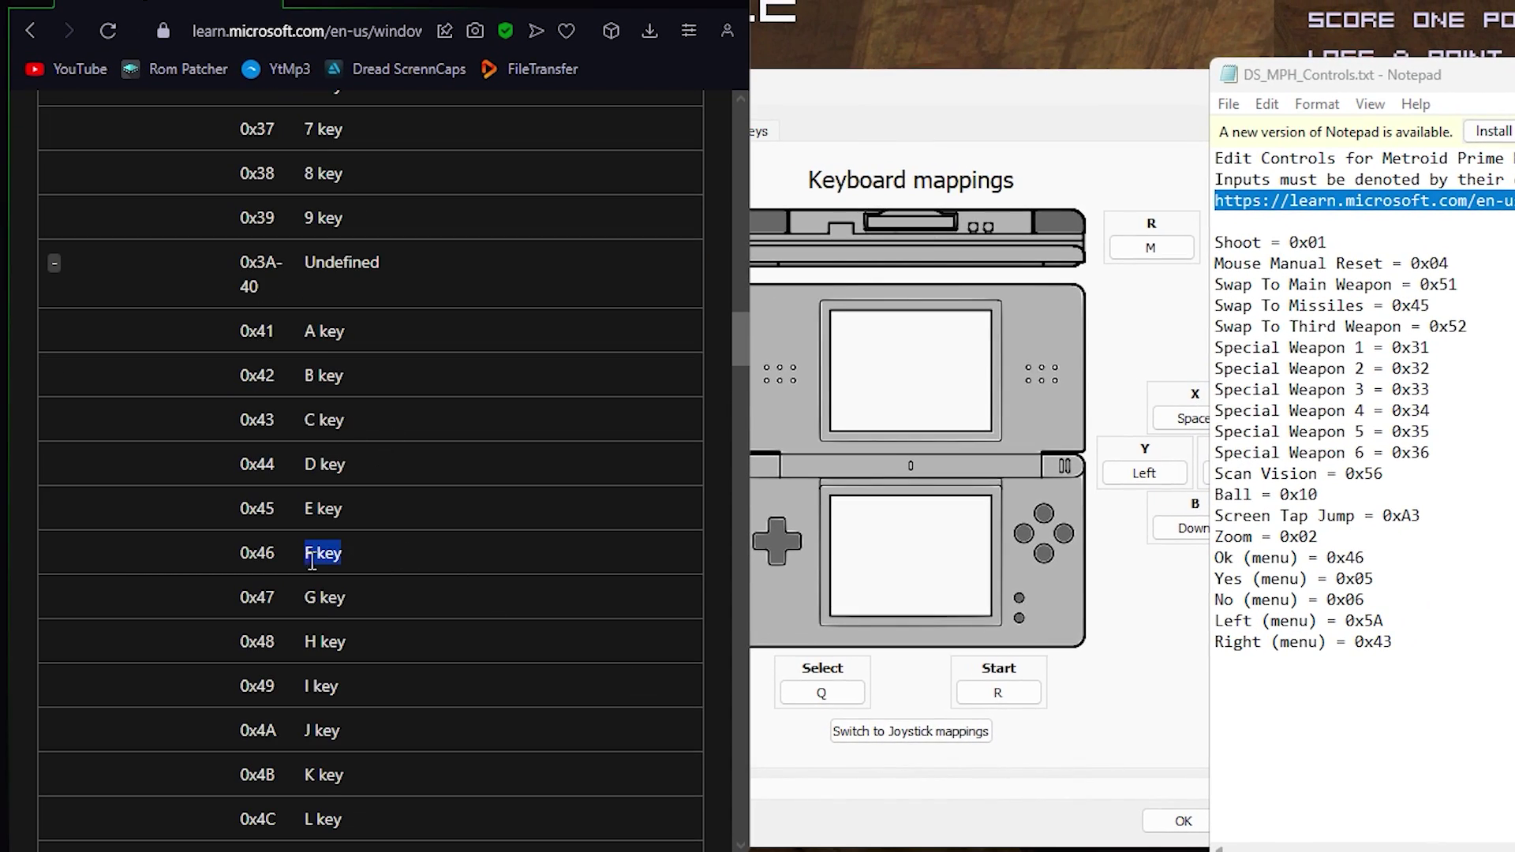
left_click_drag(311, 562, 315, 558)
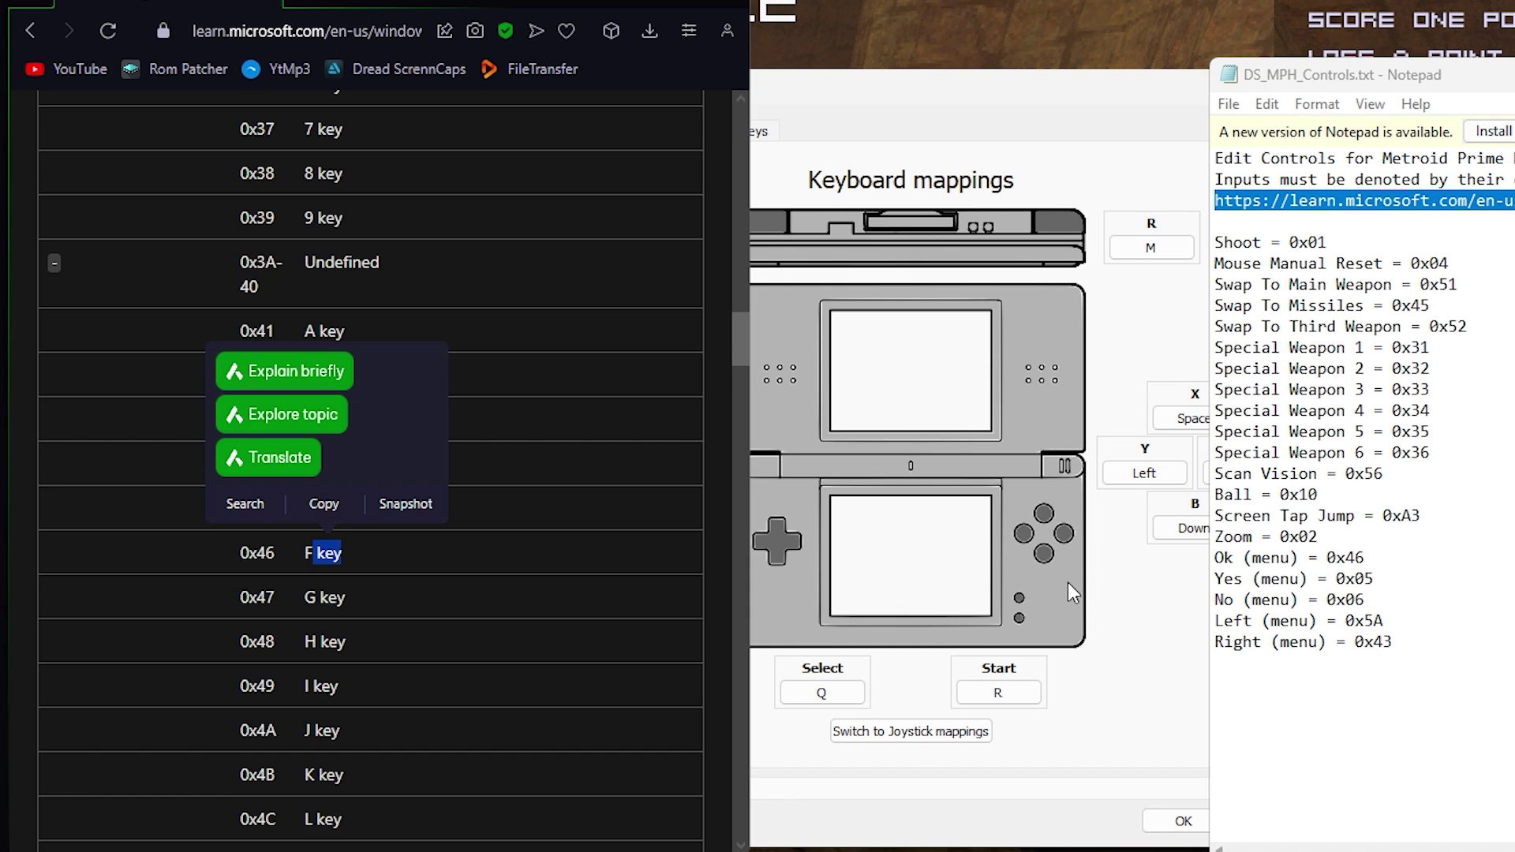
double_click(266, 557)
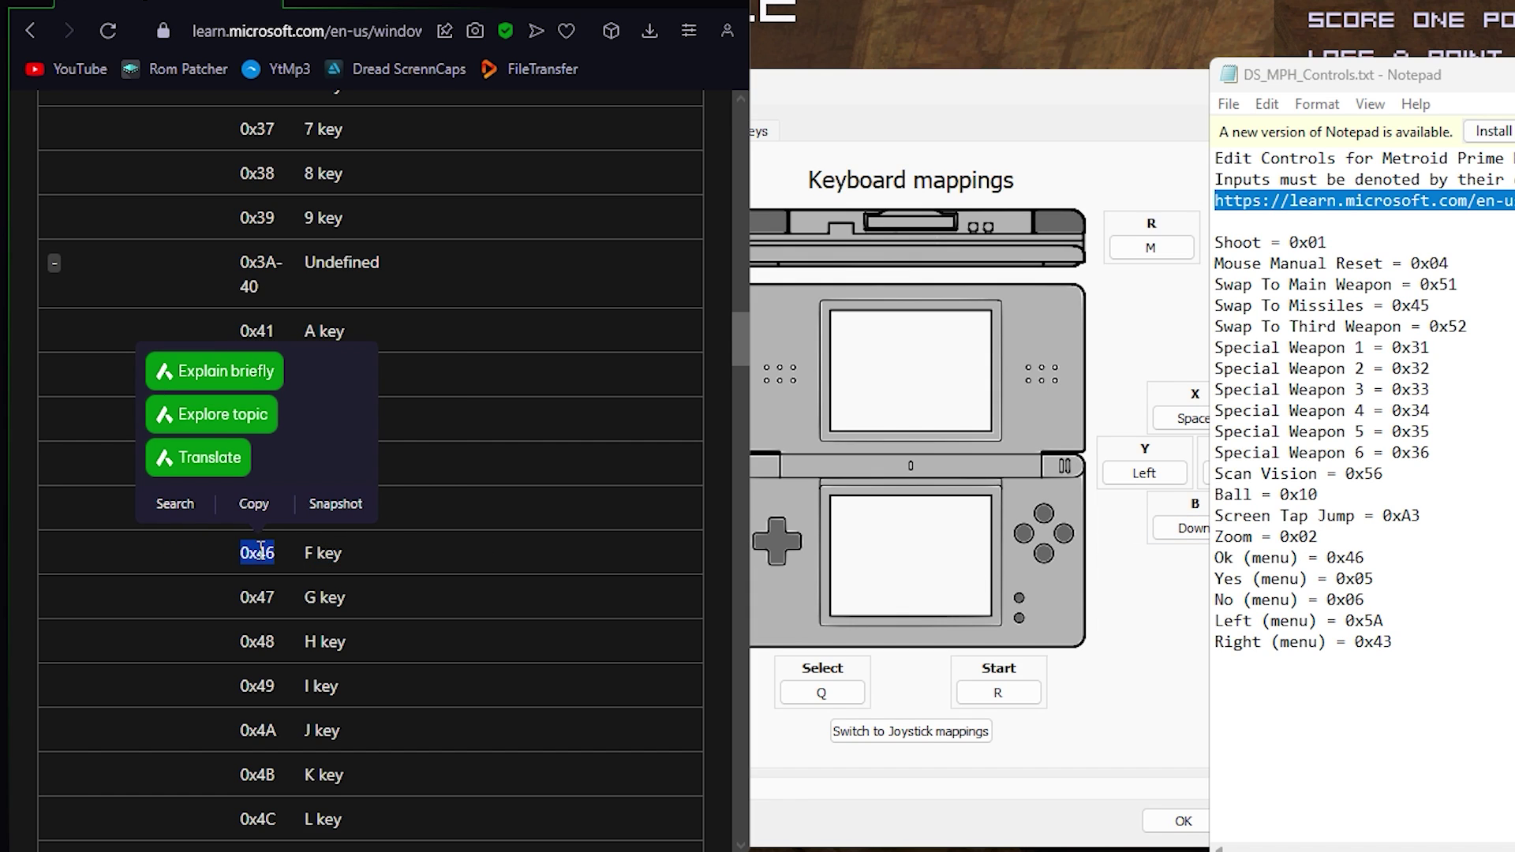
Select the Zoom control's hex code in DS_MPH_Controls and bring up the file commands.
left_click(1427, 530)
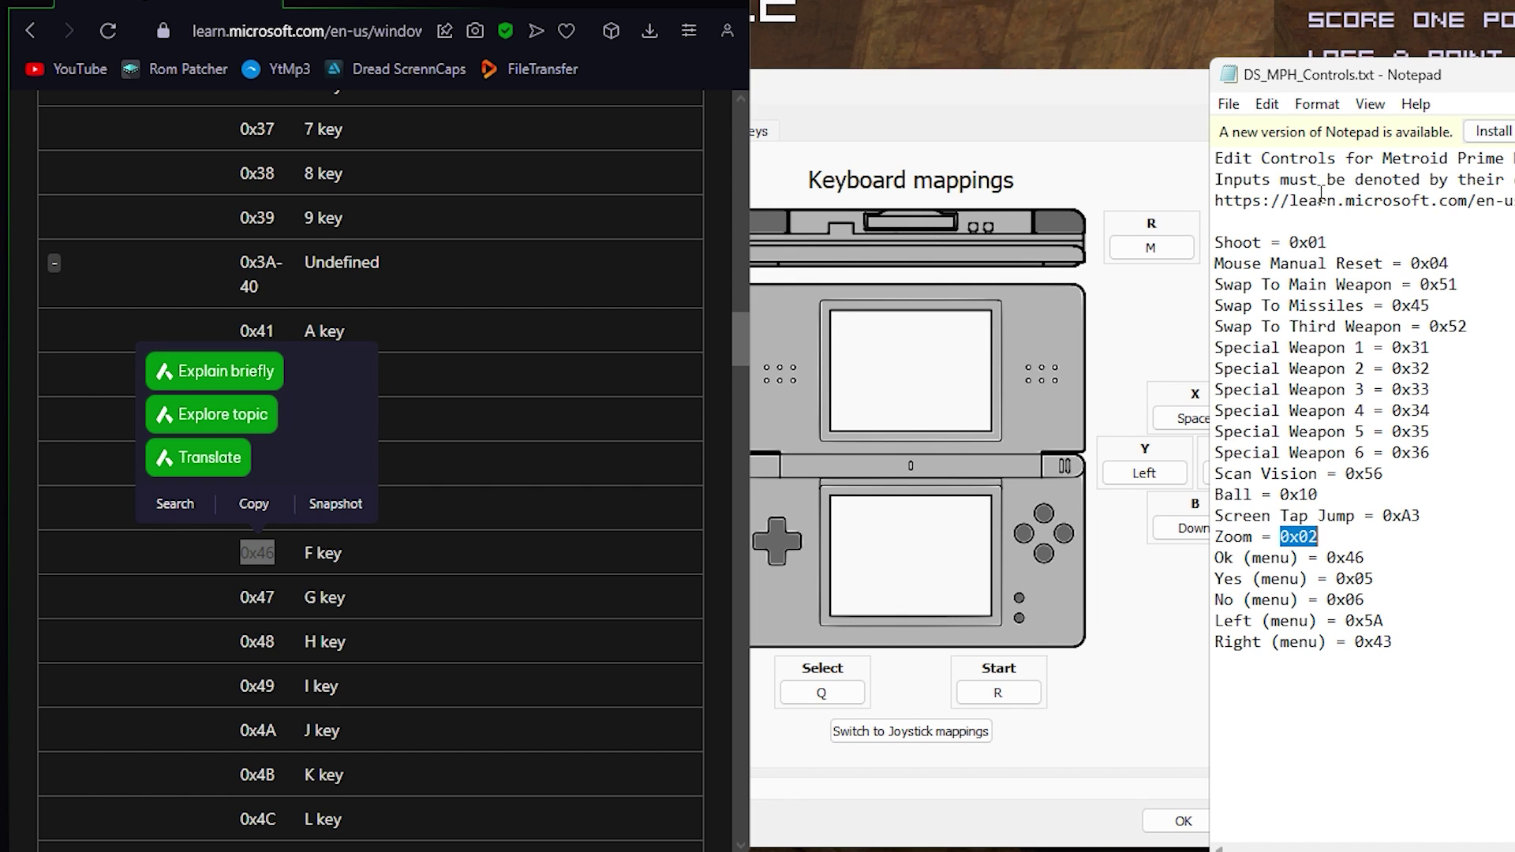
left_click(1229, 103)
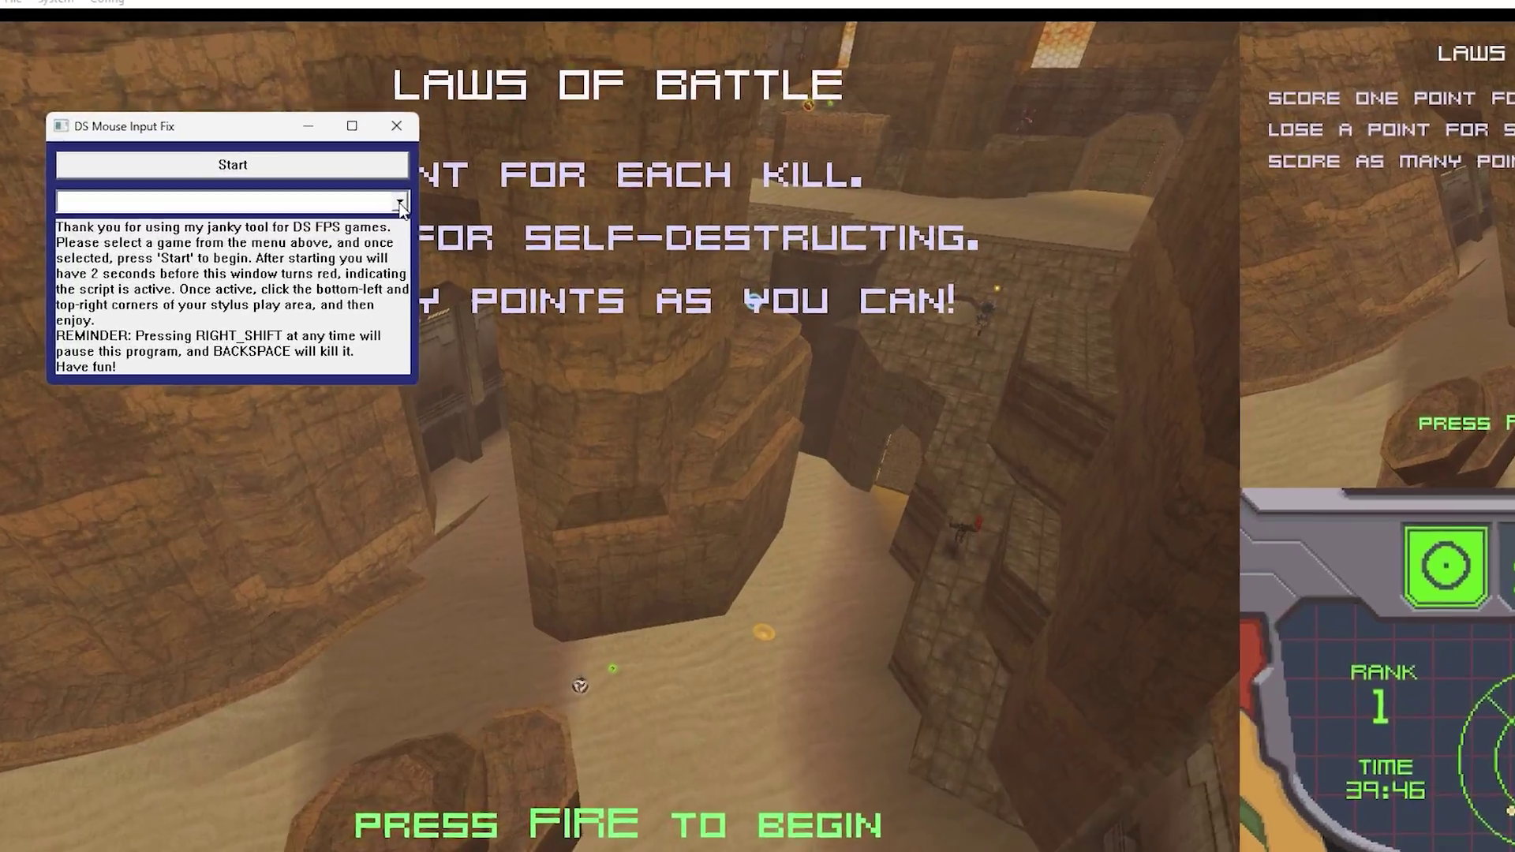
Start DS Mouse Input Fix for 8) Metroid Prime Hunters and use the alt-form icon on the game's touch screen.
left_click(400, 194)
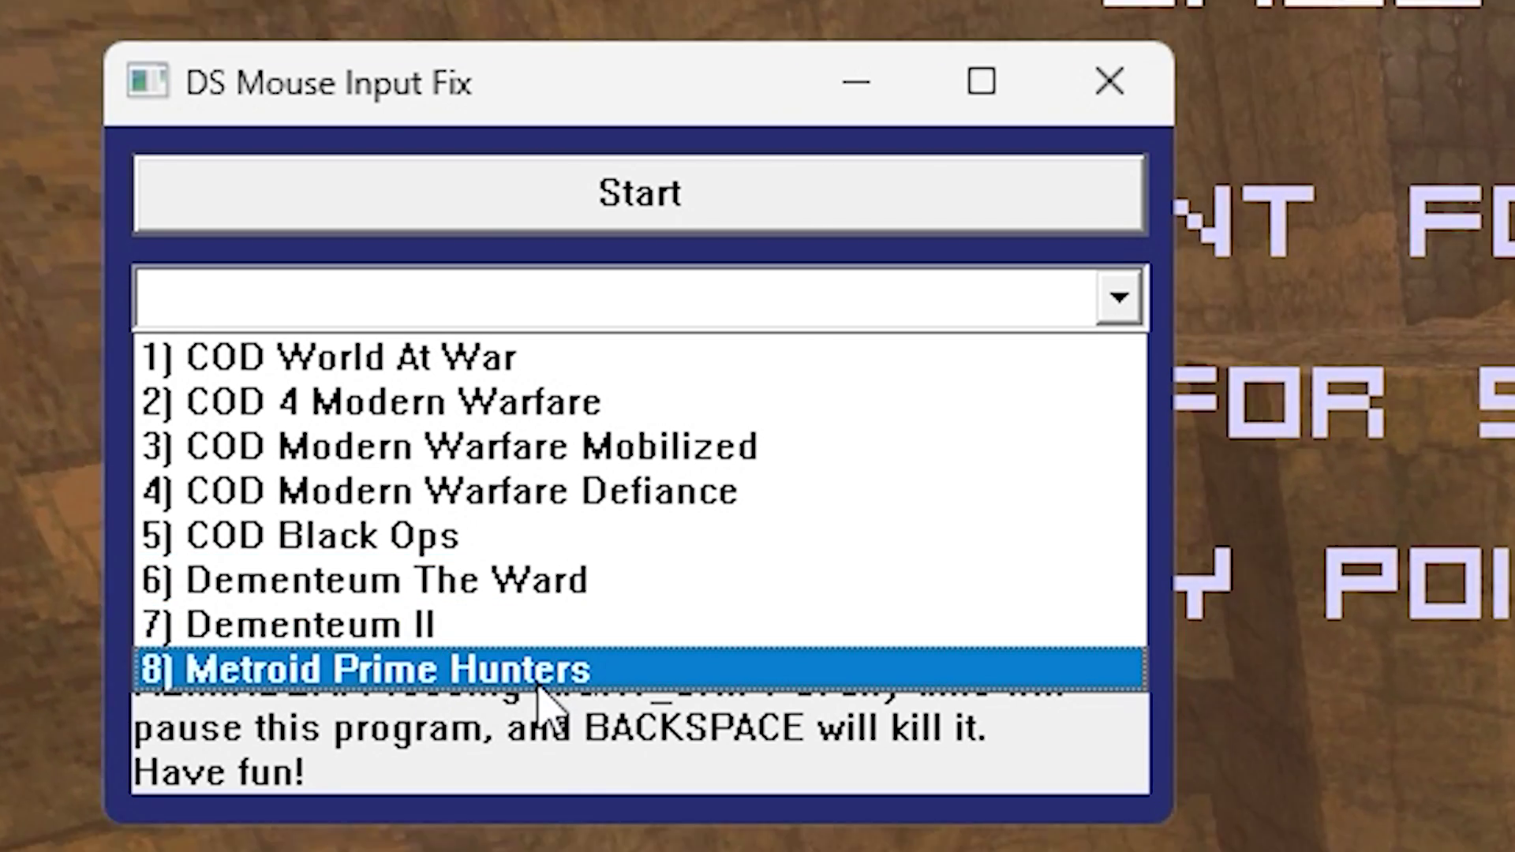
left_click(539, 678)
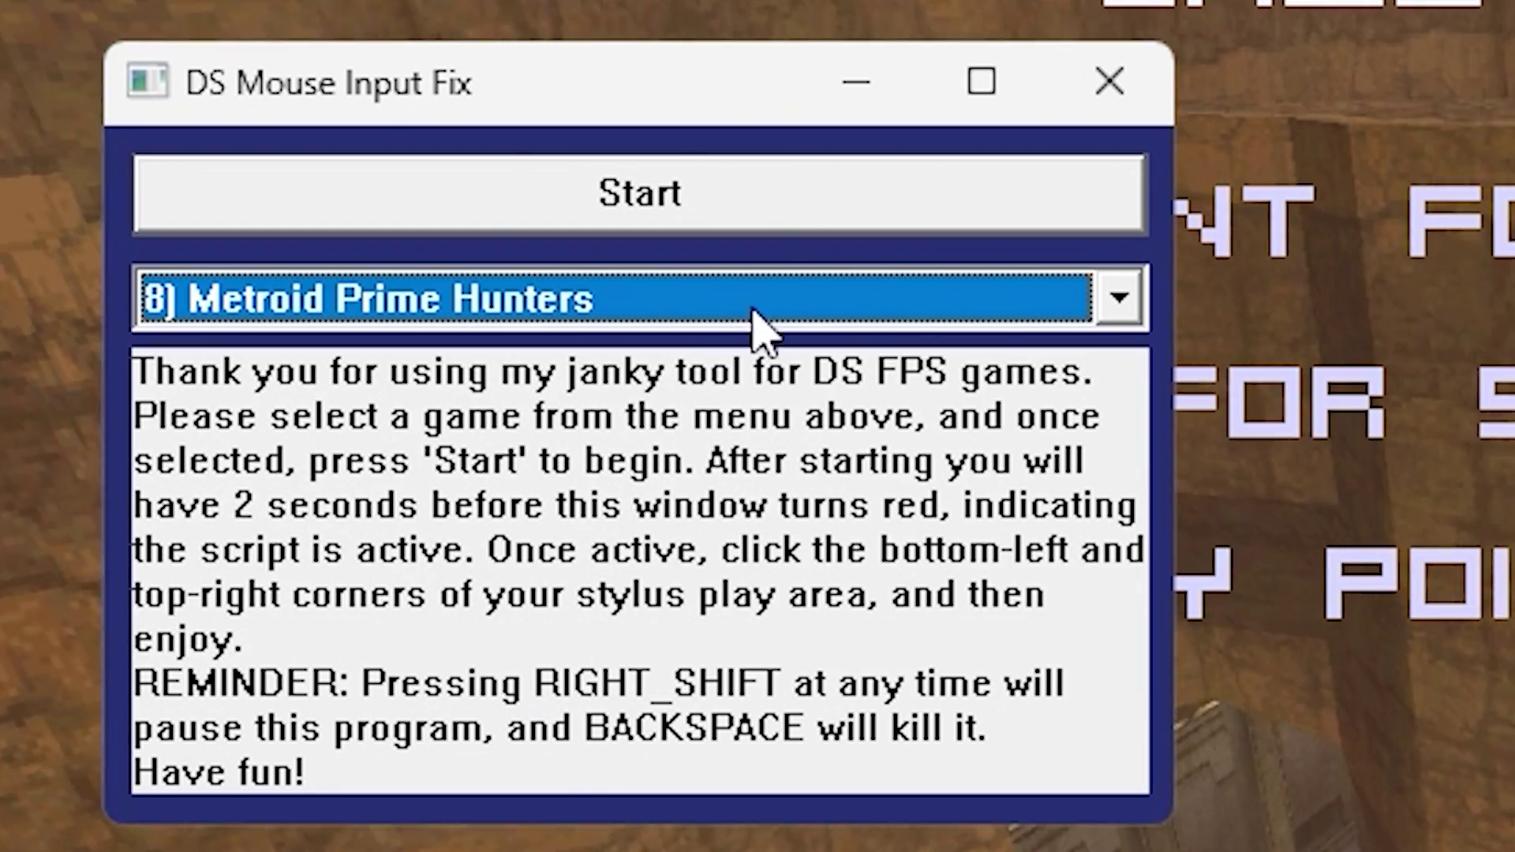
left_click(742, 212)
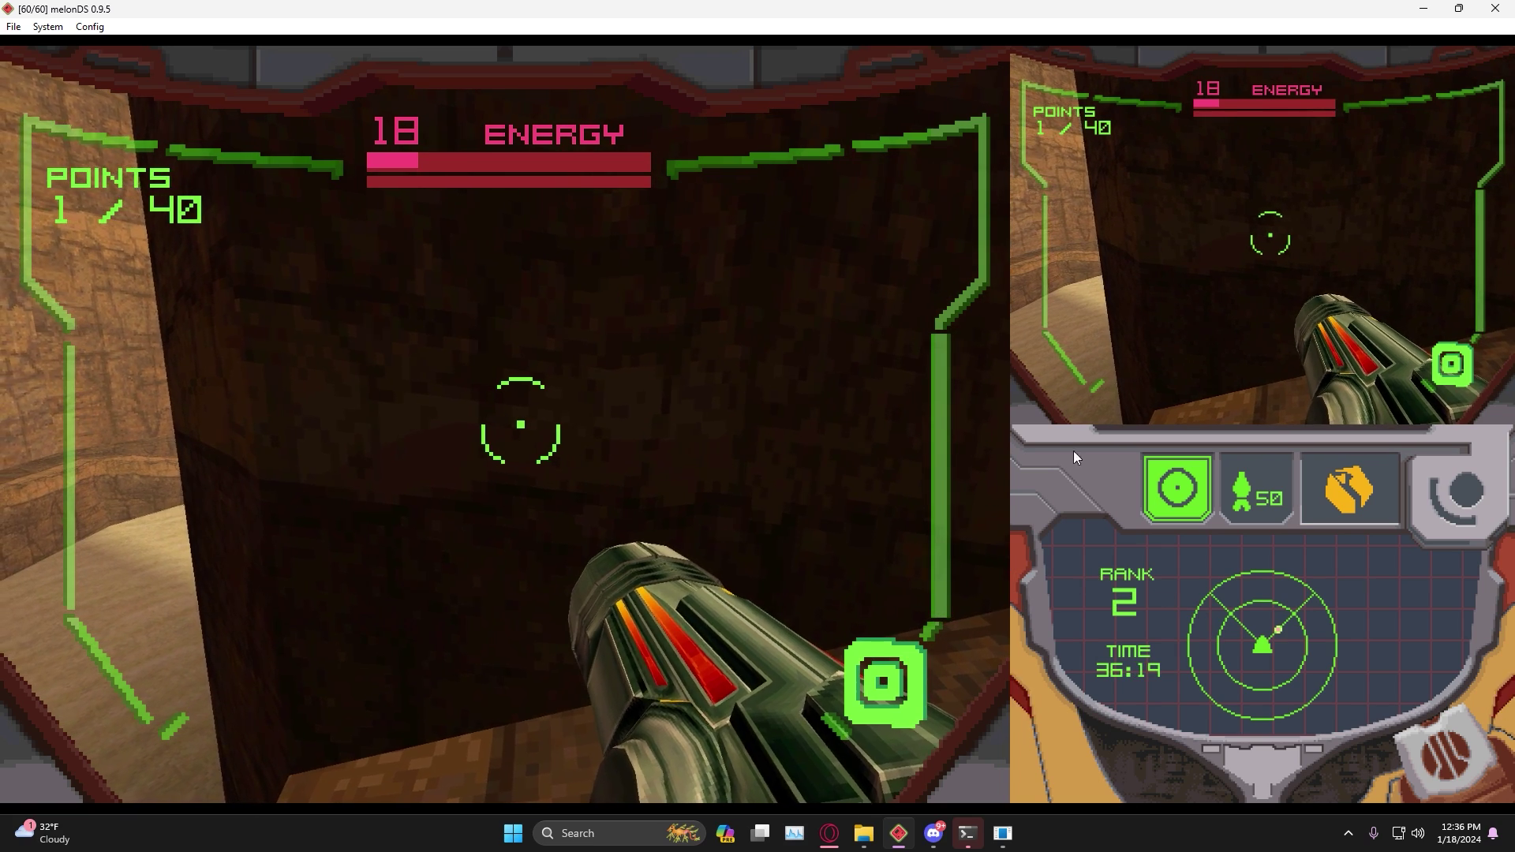
left_click(1447, 760)
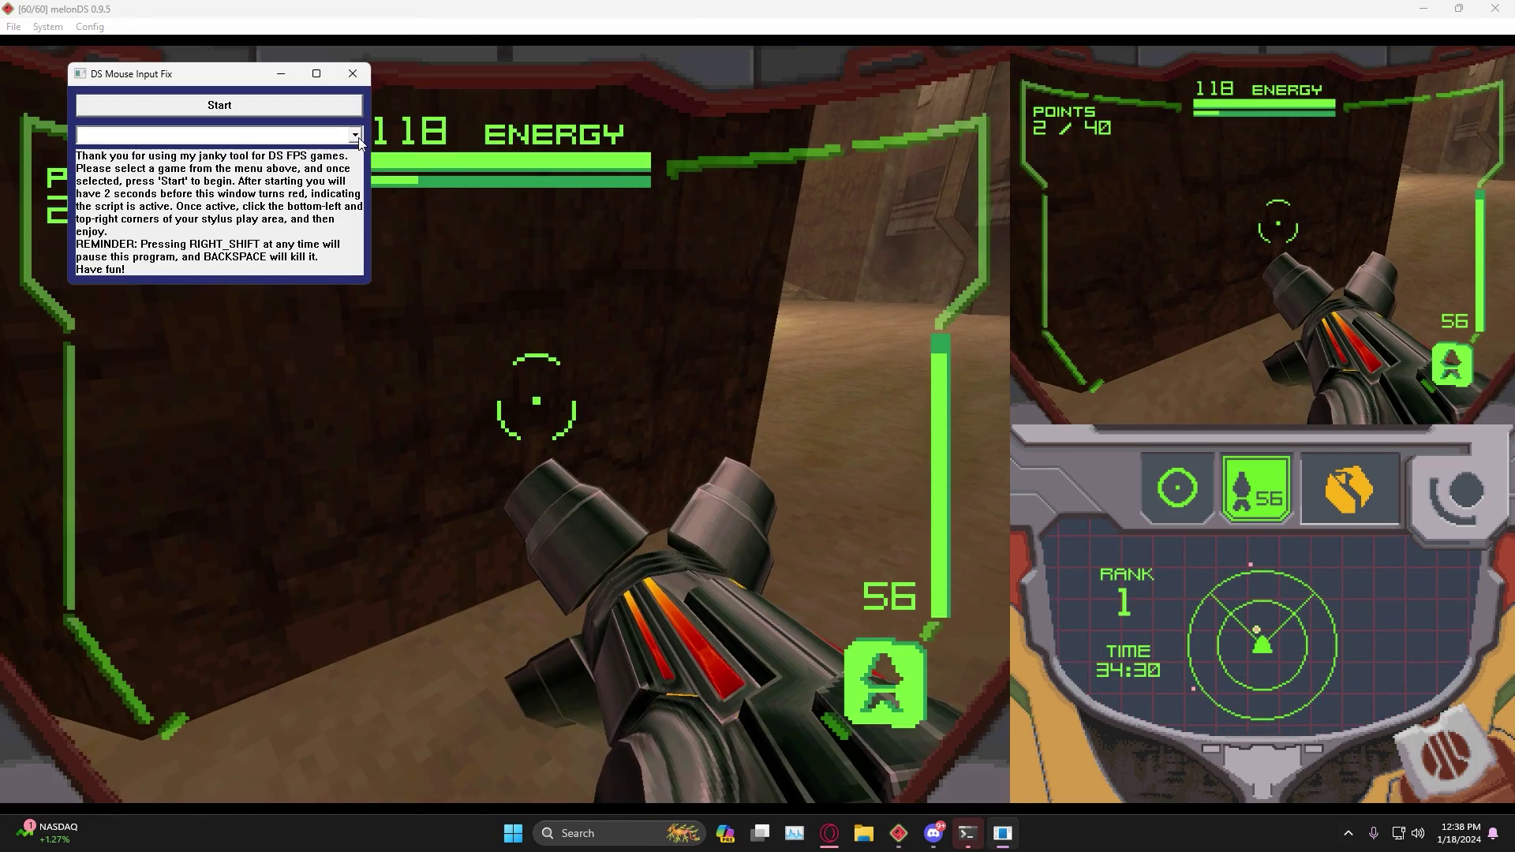
Restart the mouse fix for 8) Metroid Prime Hunters and mark the bottom-left and top-right corners of the DS touch screen as the stylus area.
left_click(217, 135)
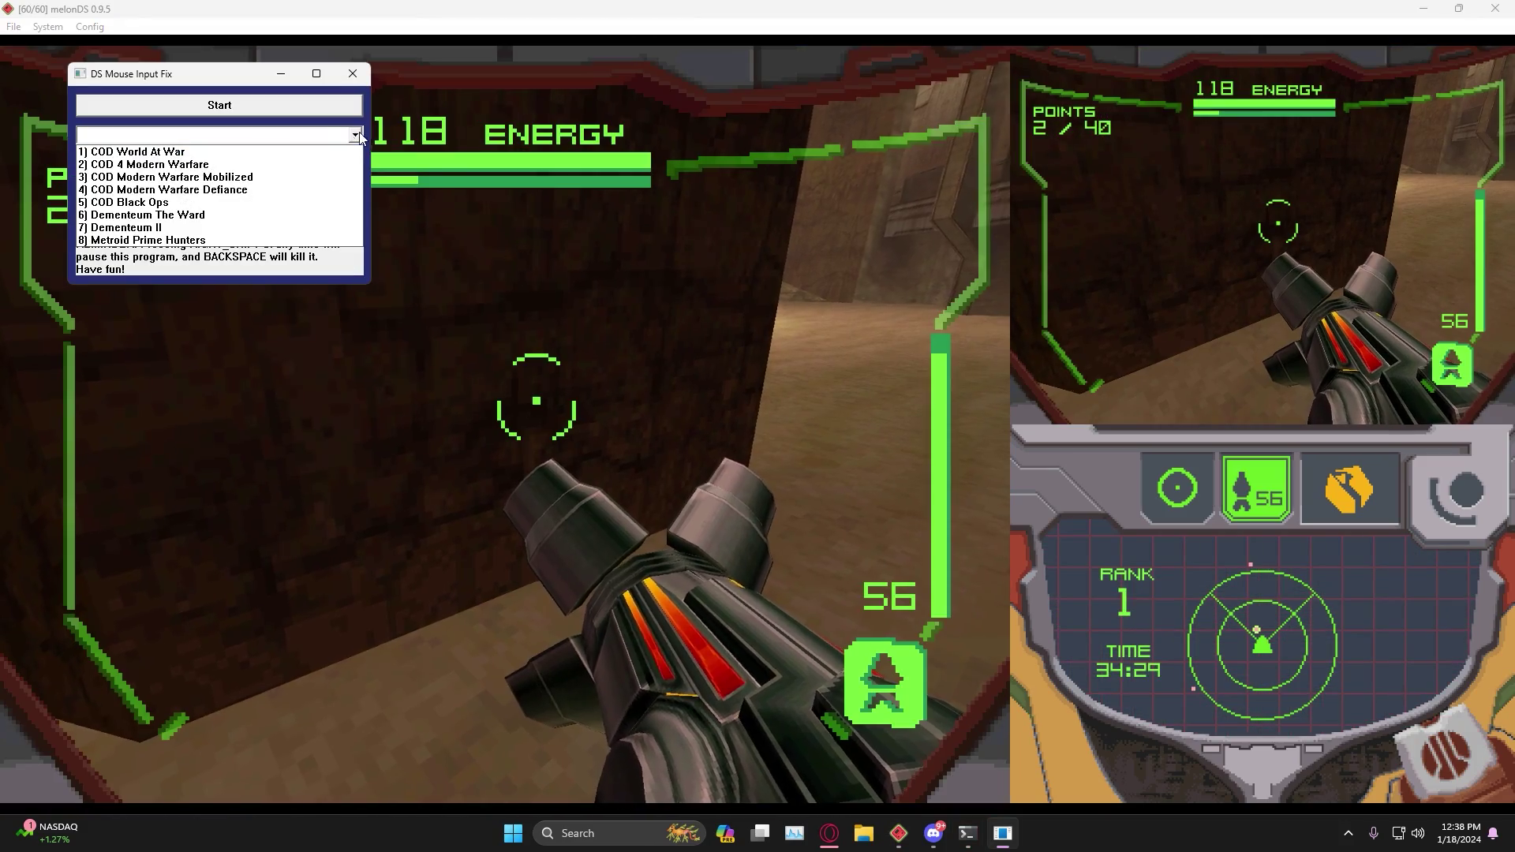
left_click(213, 240)
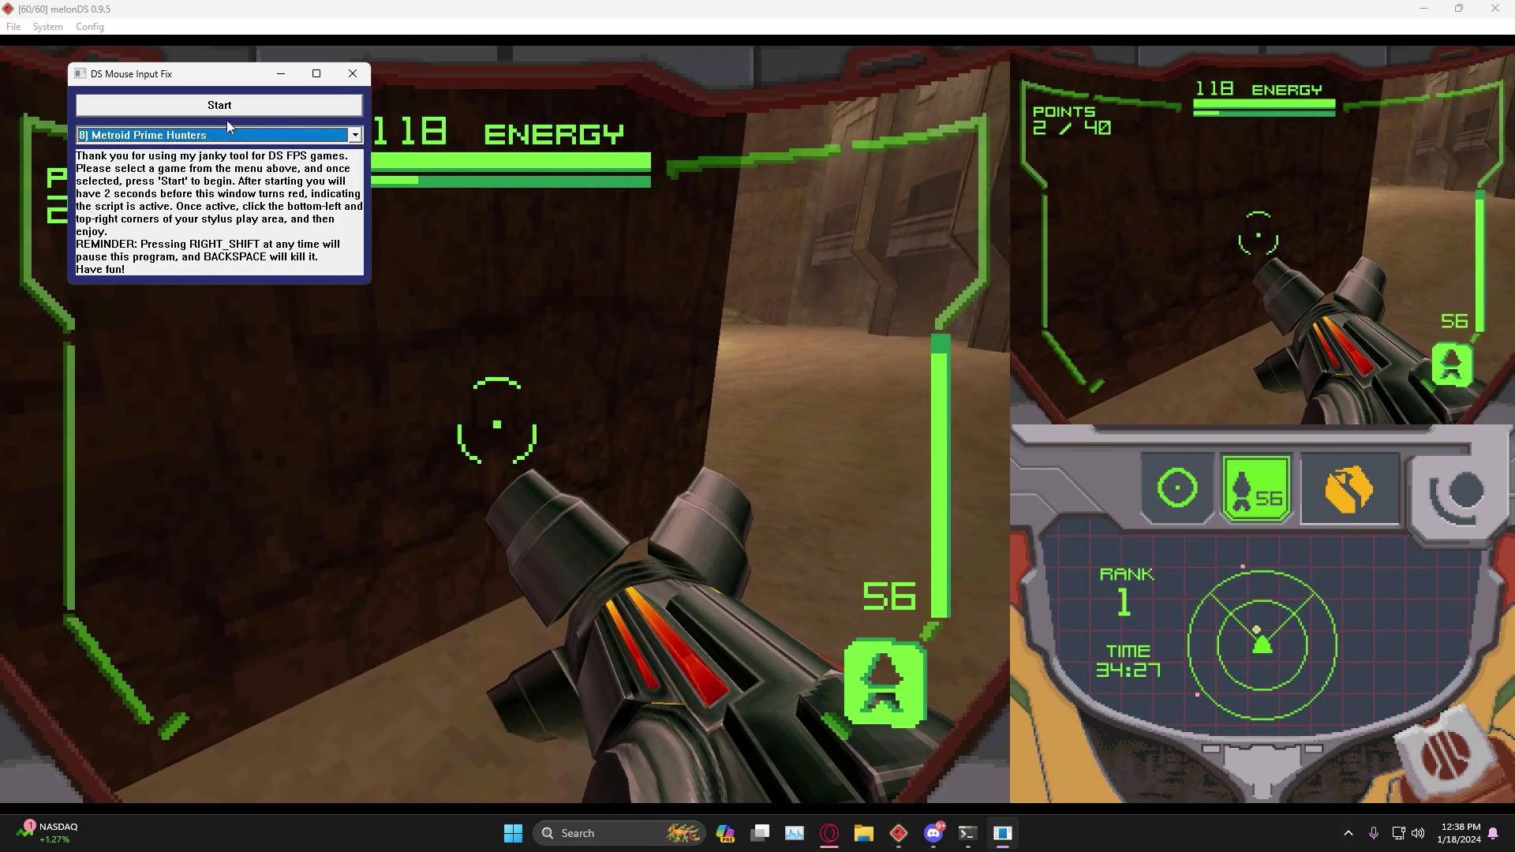
left_click(1011, 802)
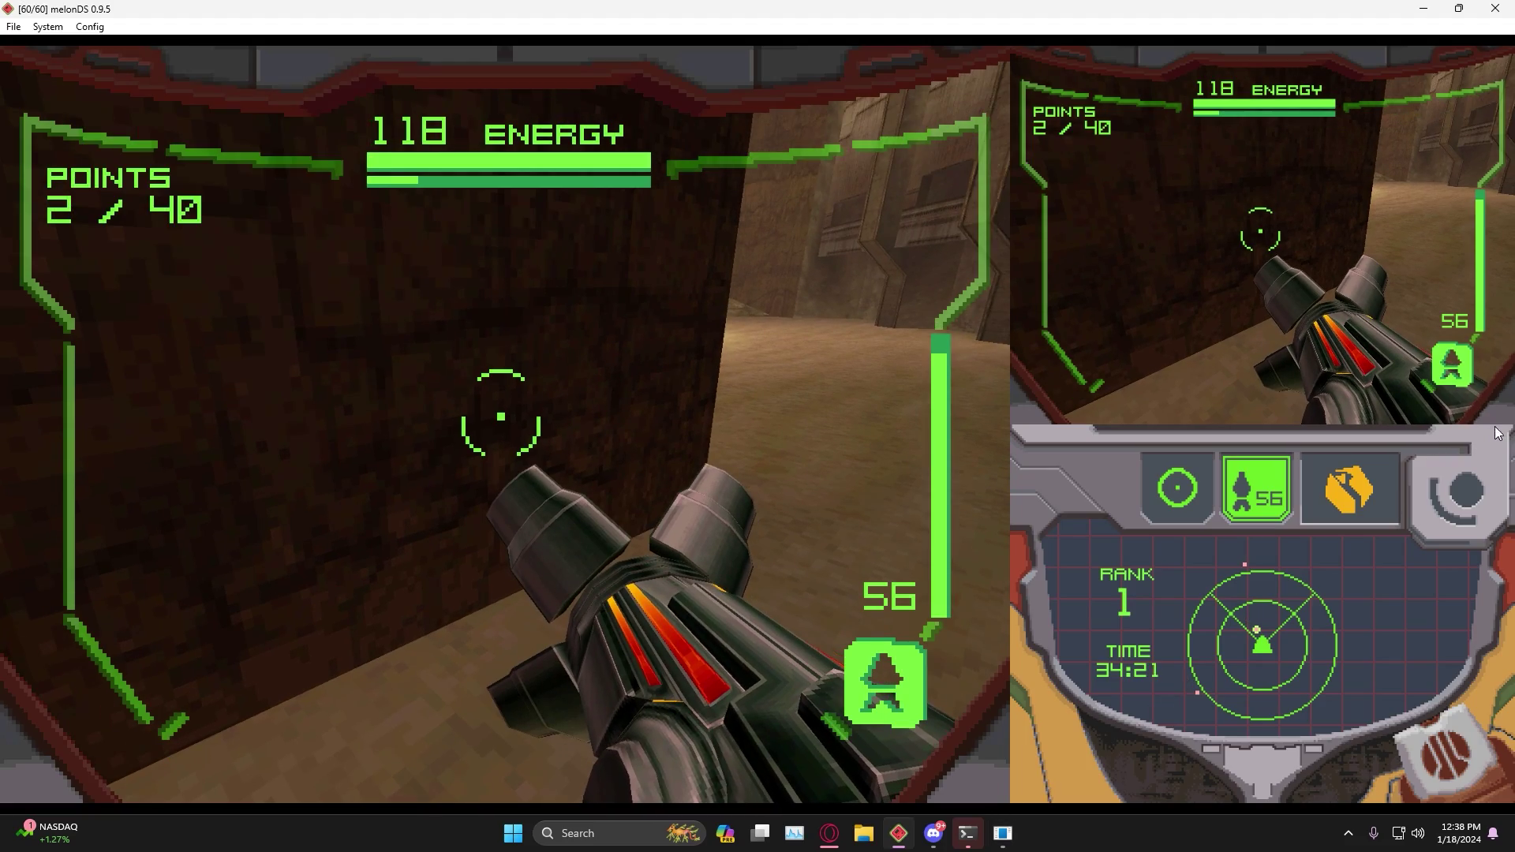
left_click(1262, 615)
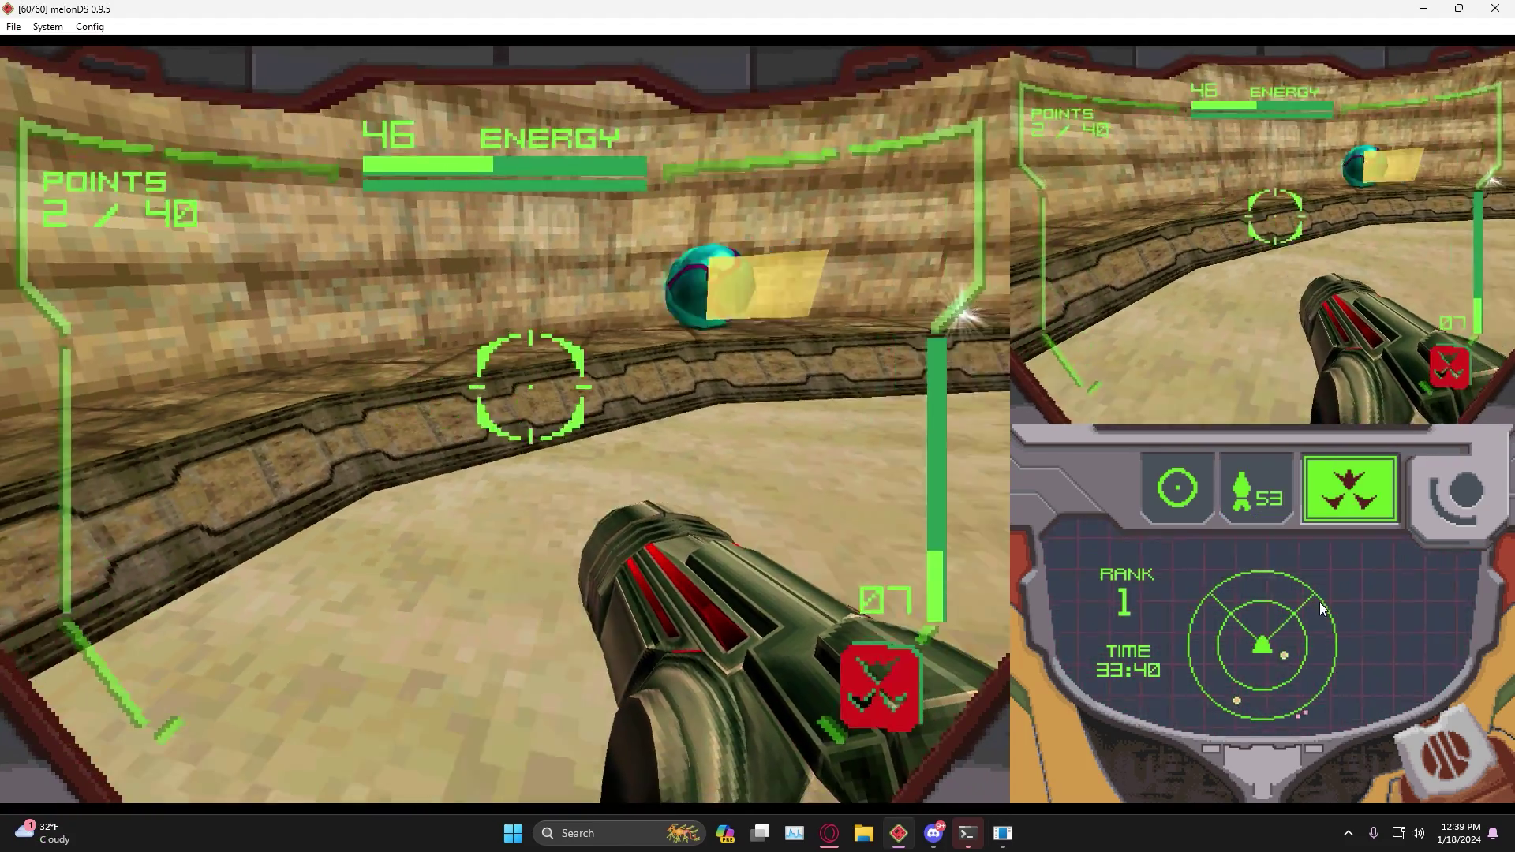
Play the multiplayer match with mouse aiming on the touch screen, moving both on foot and in Morph Ball form.
left_click_drag(1319, 603, 1115, 704)
left_click_drag(1116, 600, 1030, 579)
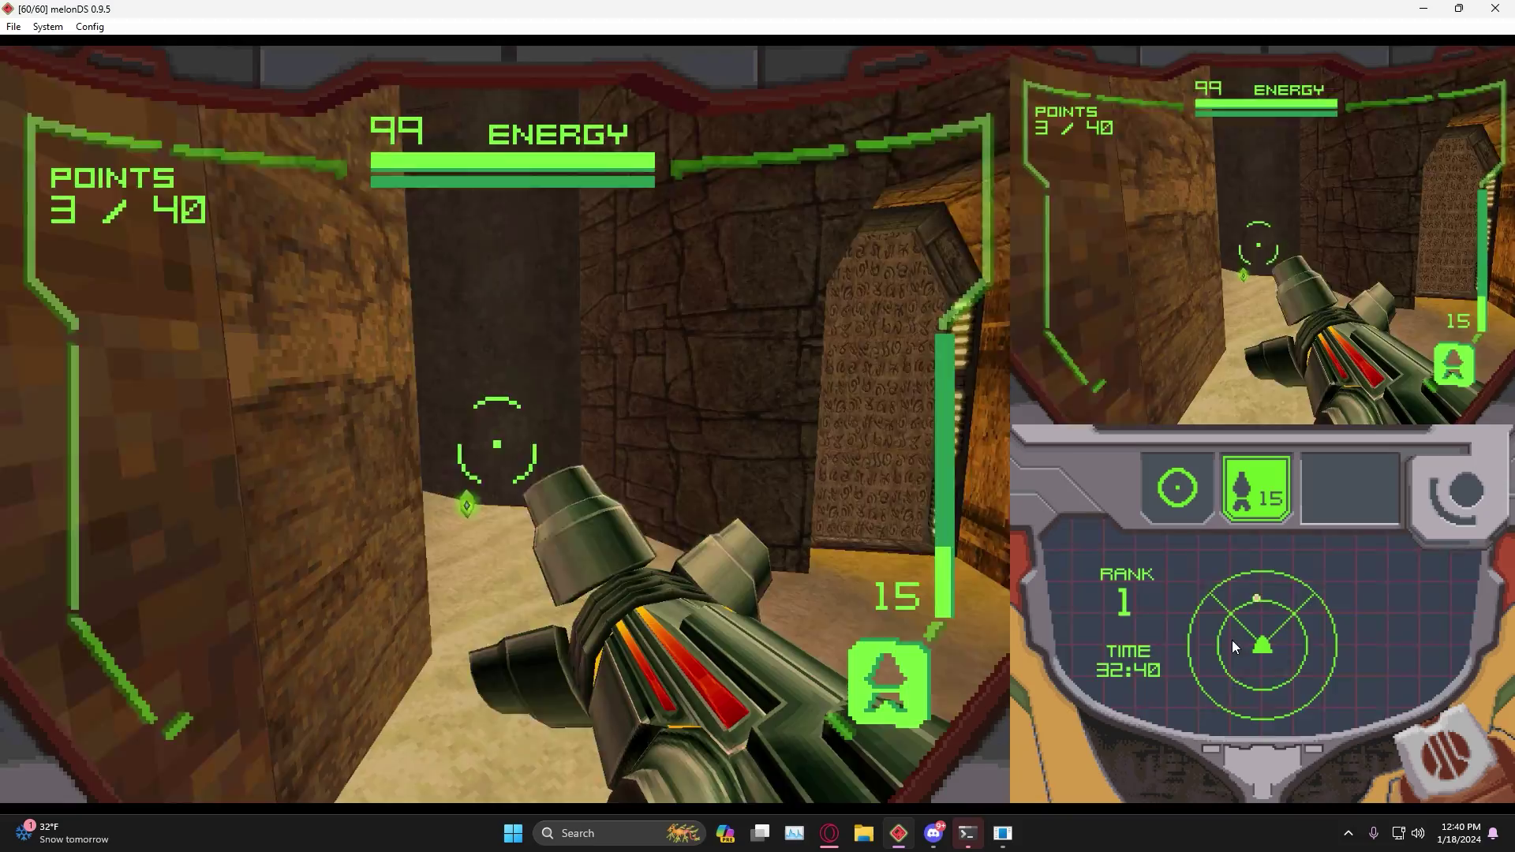
left_click_drag(1233, 640, 1174, 801)
left_click(1173, 479)
left_click(1276, 735)
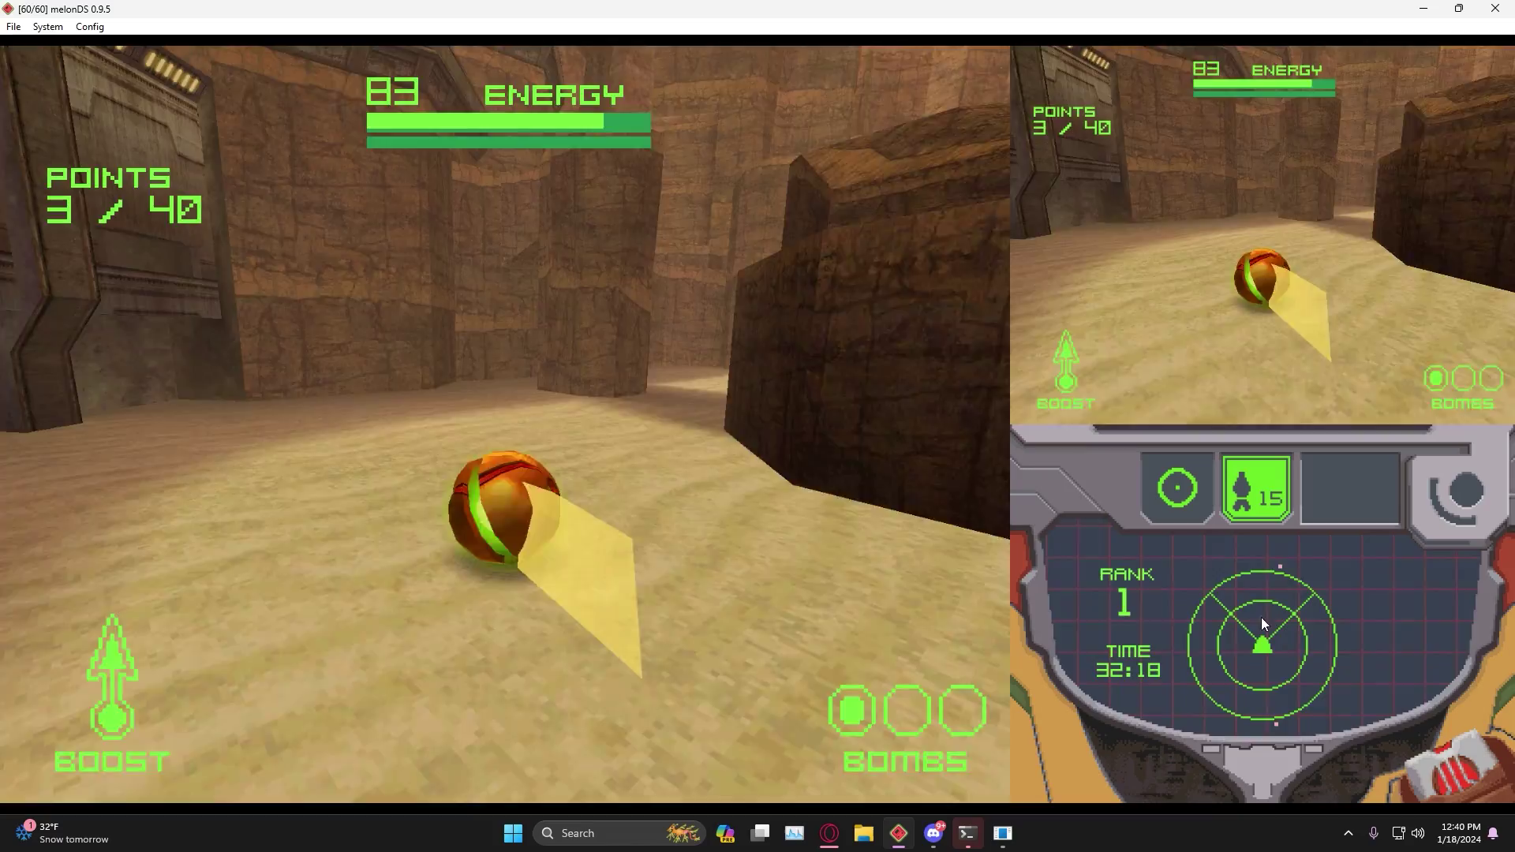
left_click_drag(1262, 617, 1101, 650)
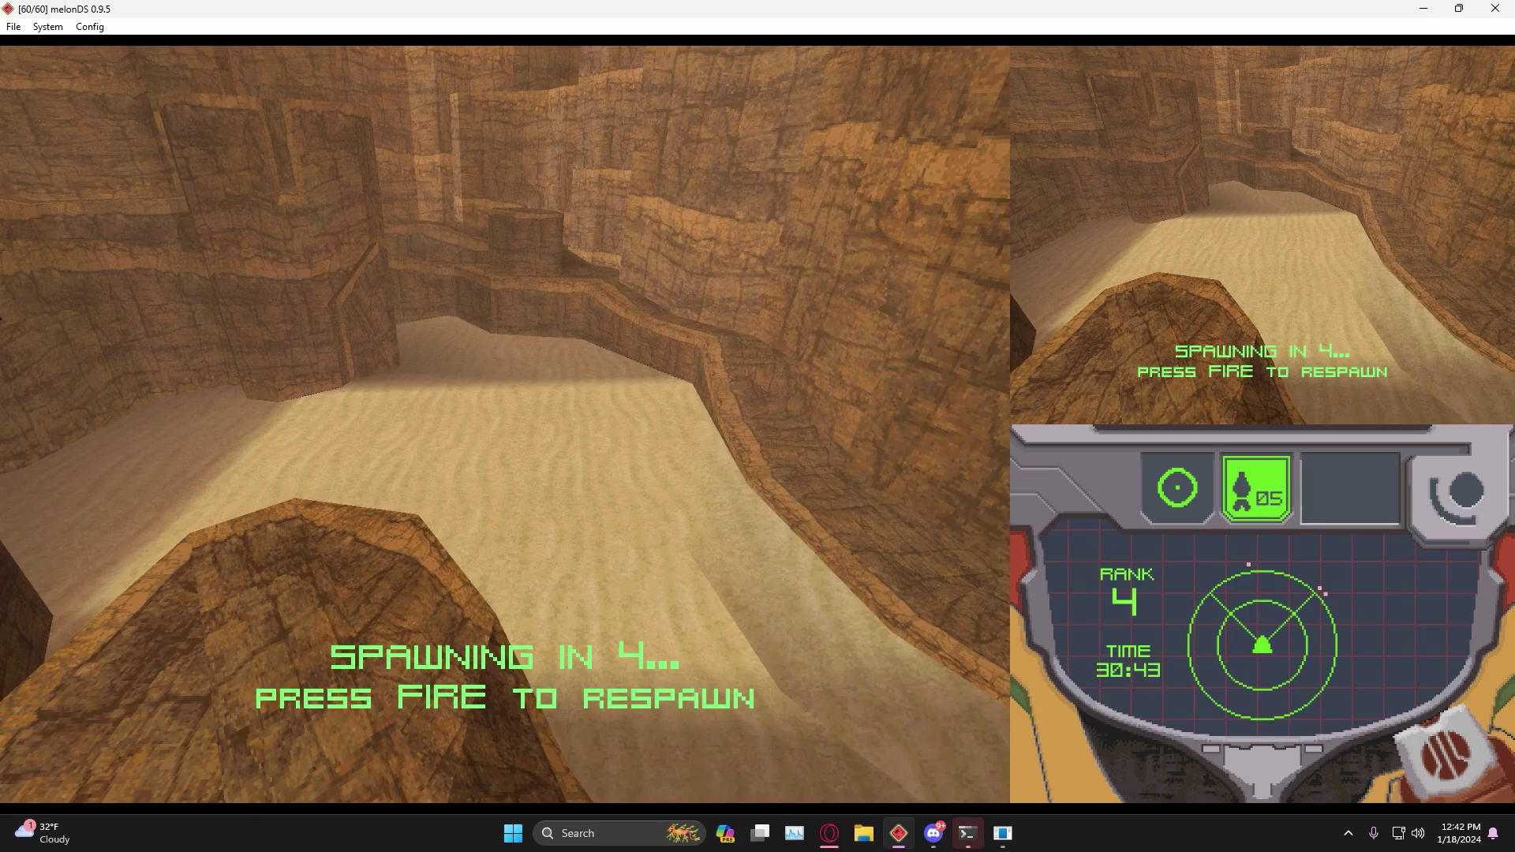
Switch to Discord, reposition its window over the game, and open the Metroid Prime Hunters server.
left_click(934, 833)
left_click_drag(1038, 30, 698, 159)
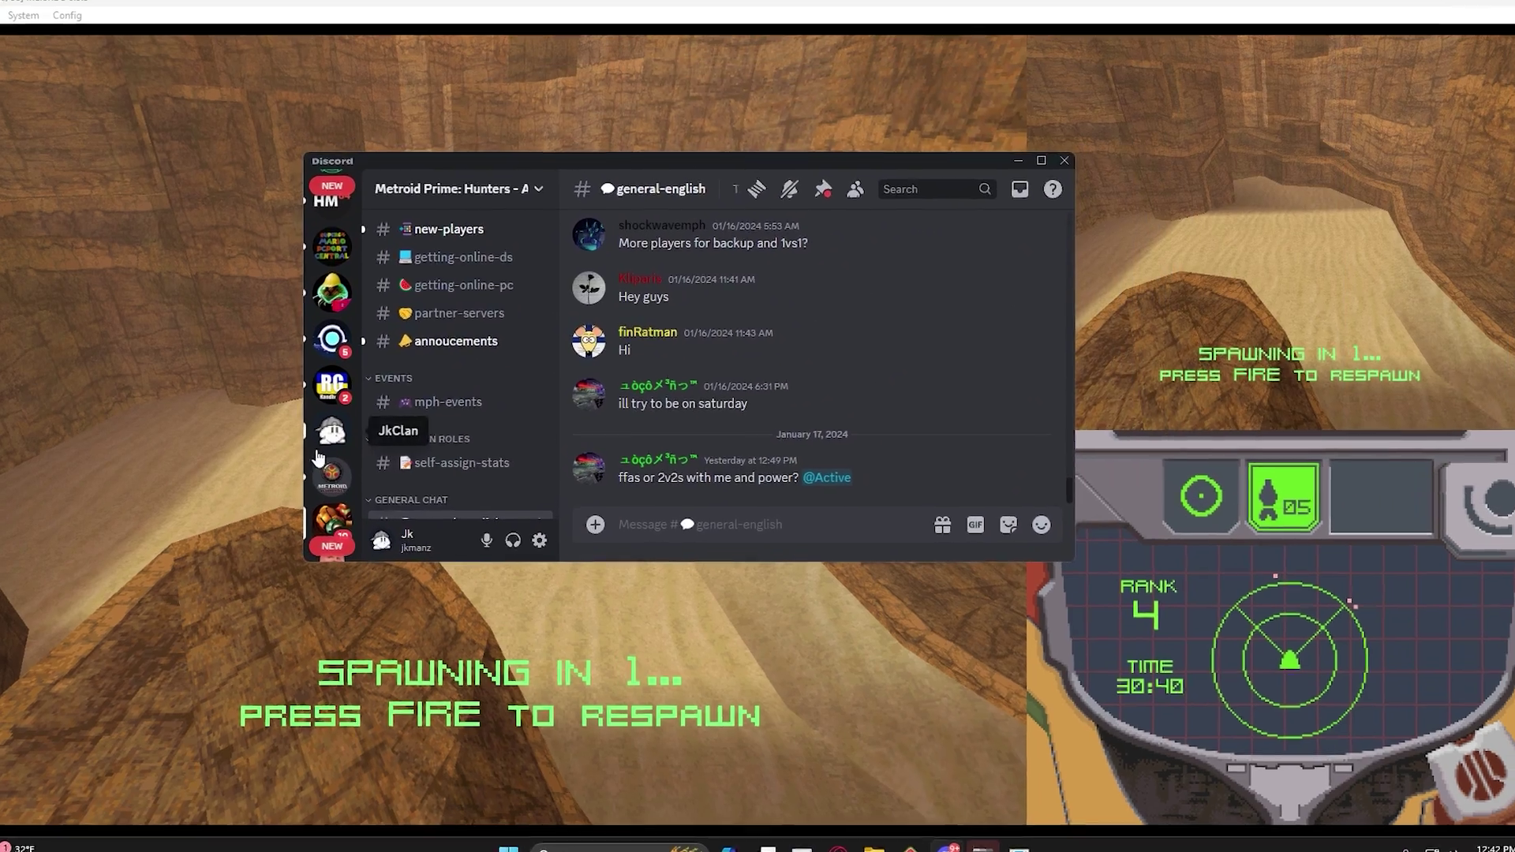
scroll(318, 458, "down", 2)
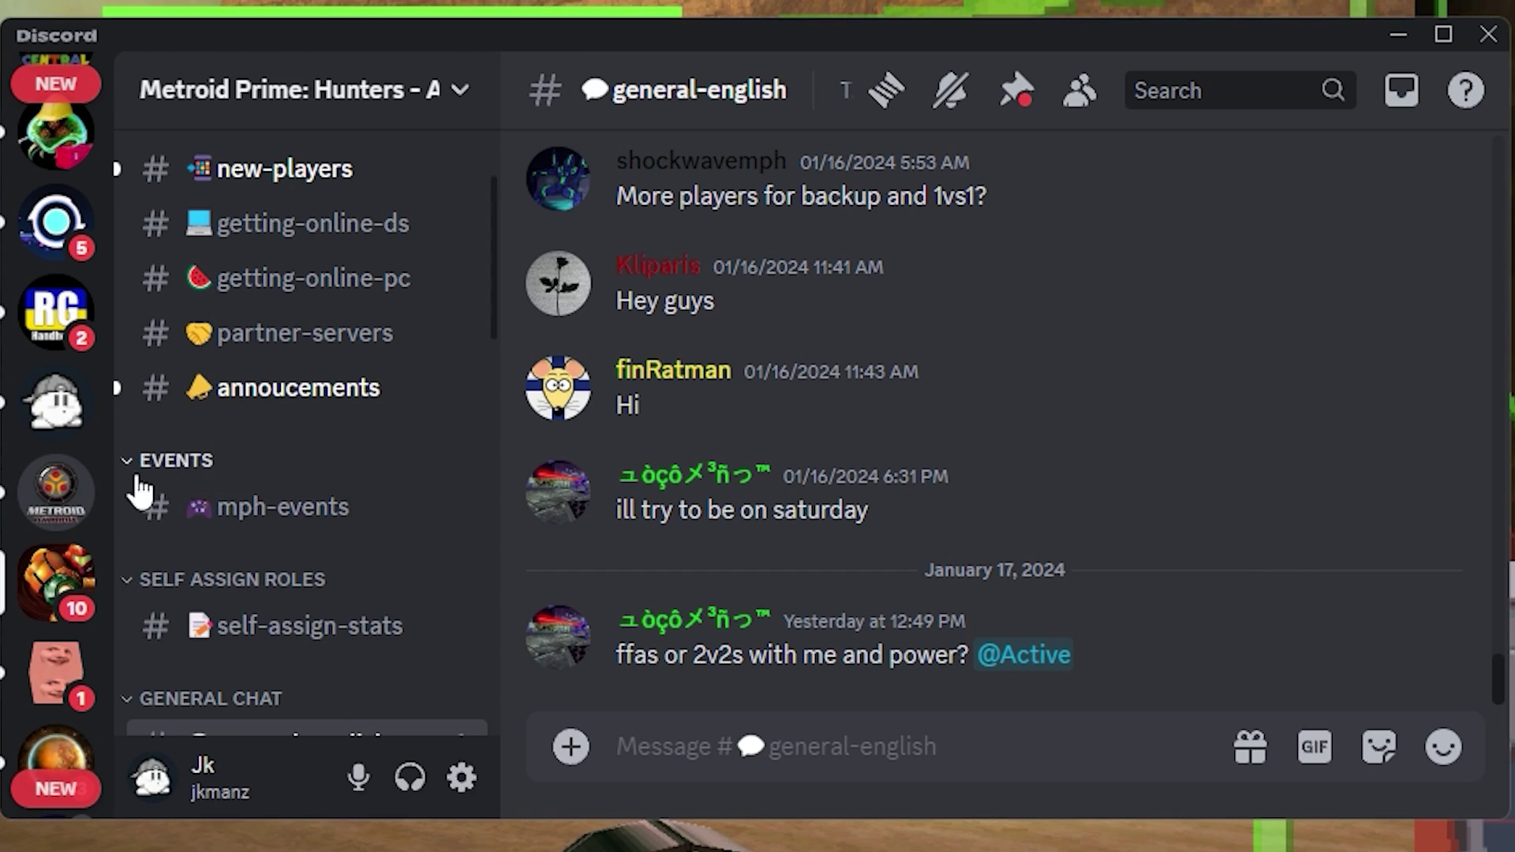
left_click(57, 501)
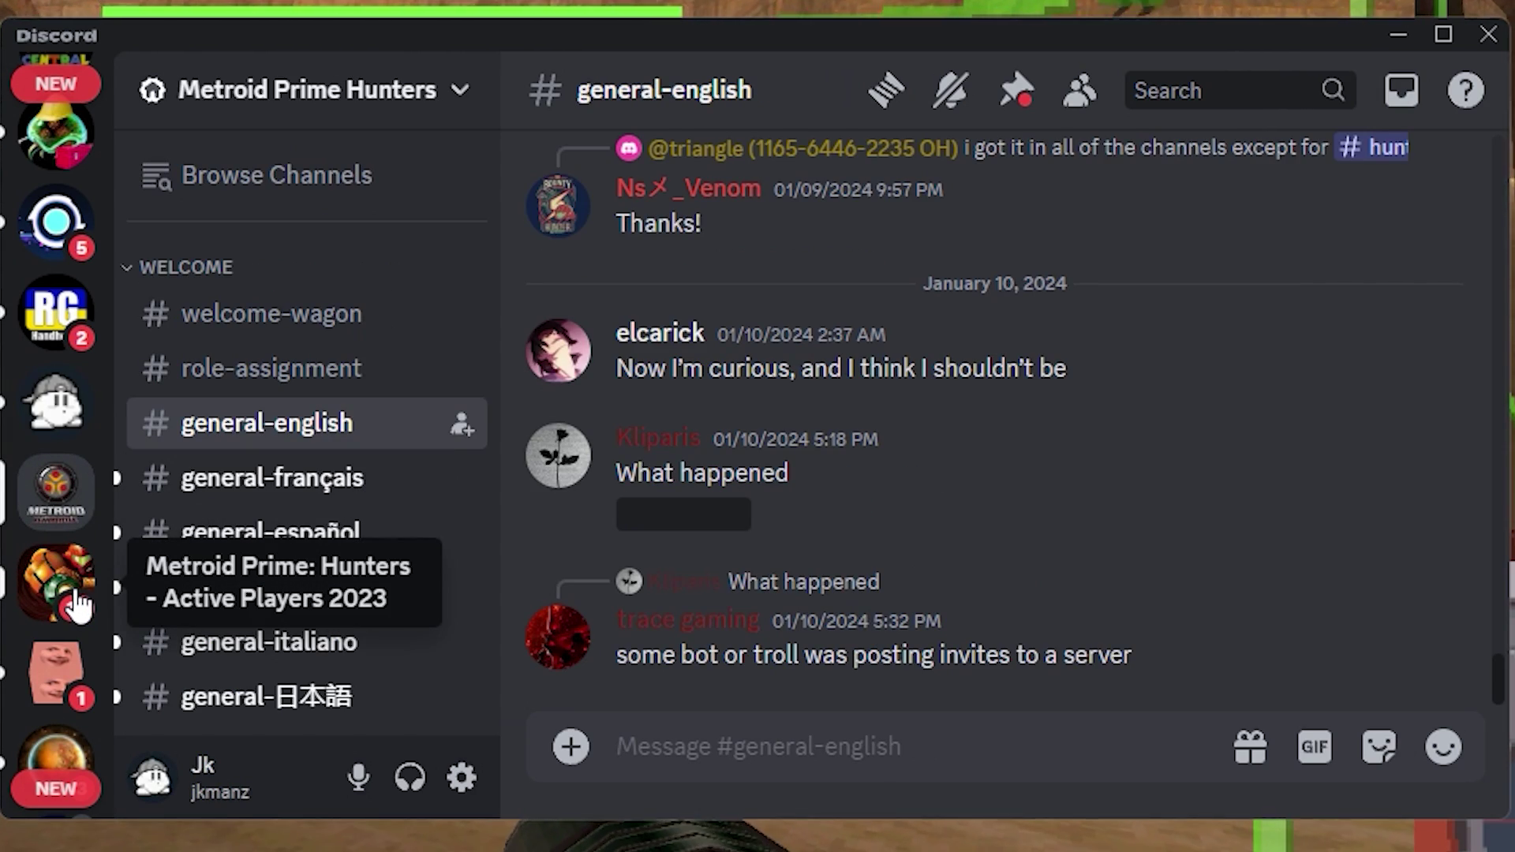